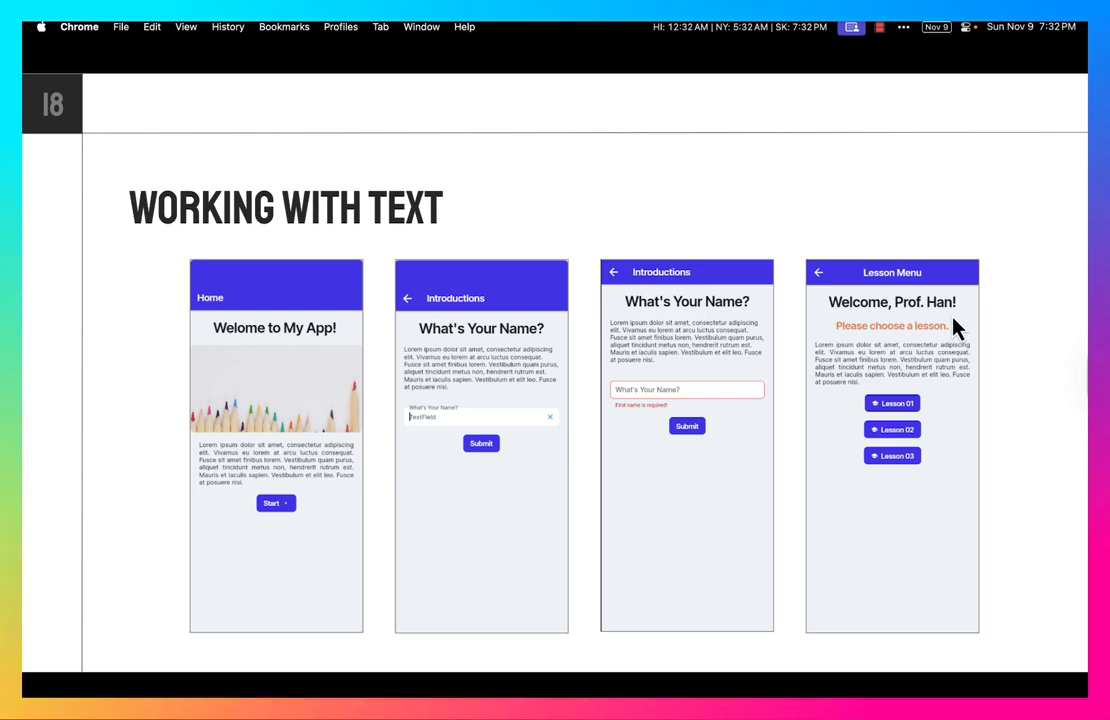
Switch to FlutterFlow and review the app state variables and the form for adding a new one, without creating anything
{"action": "key", "text": "ctrl+Left"}
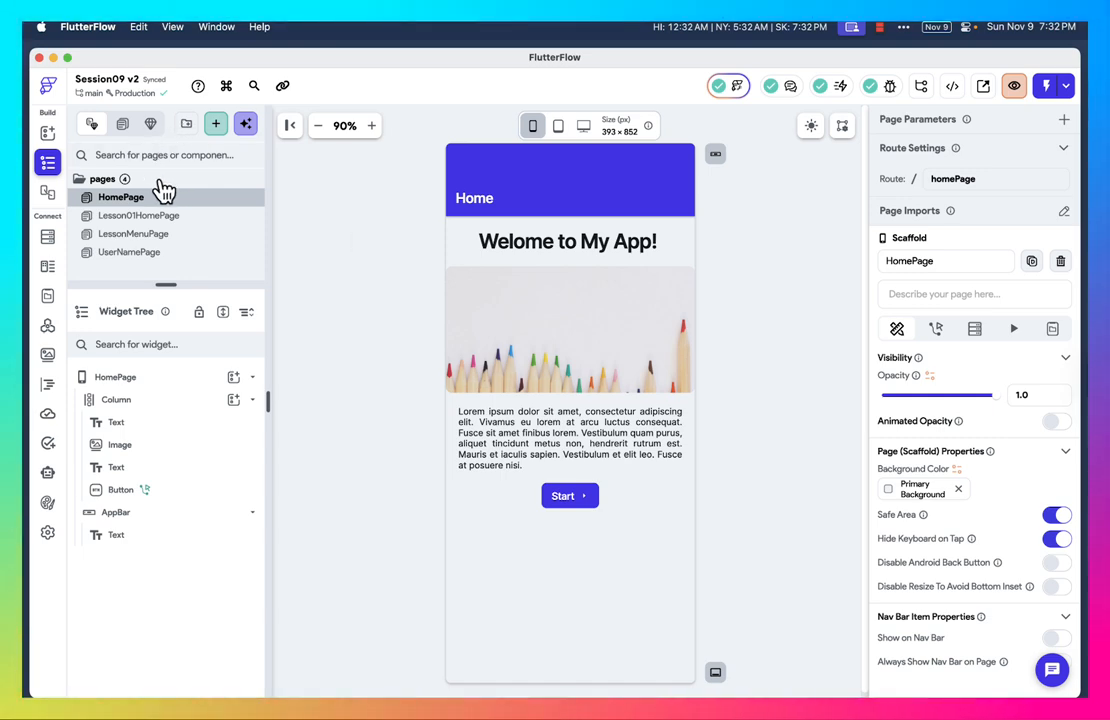
{"action": "left_click", "coordinate": [48, 298]}
{"action": "left_click", "coordinate": [391, 380]}
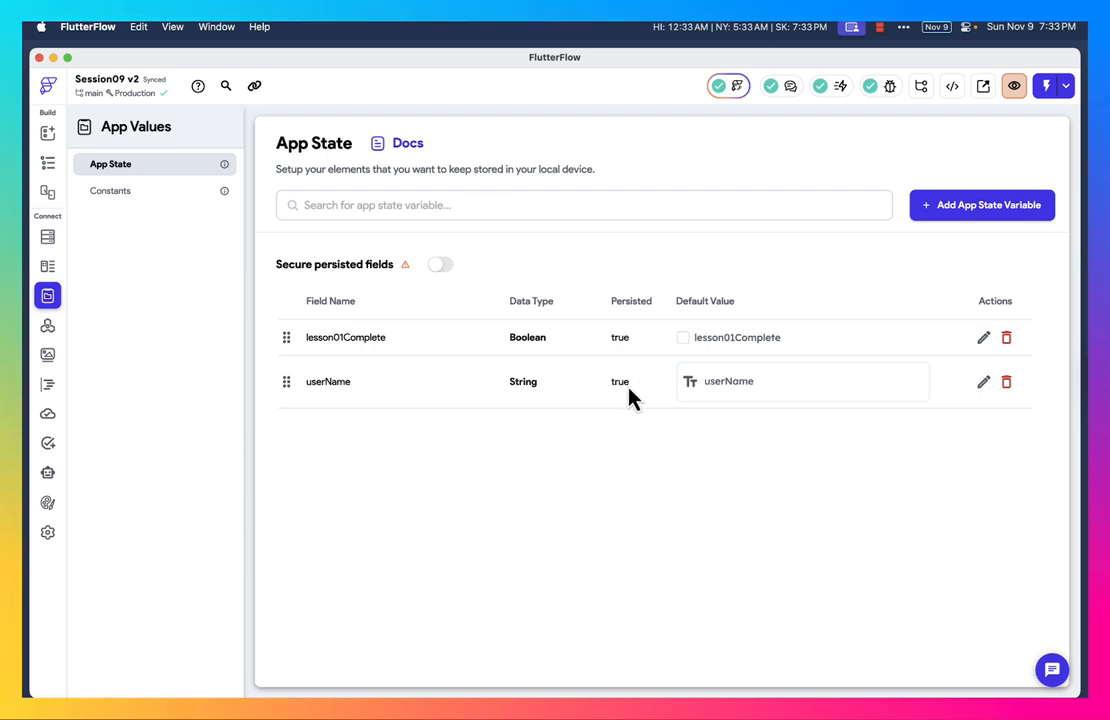
{"action": "left_click", "coordinate": [972, 216]}
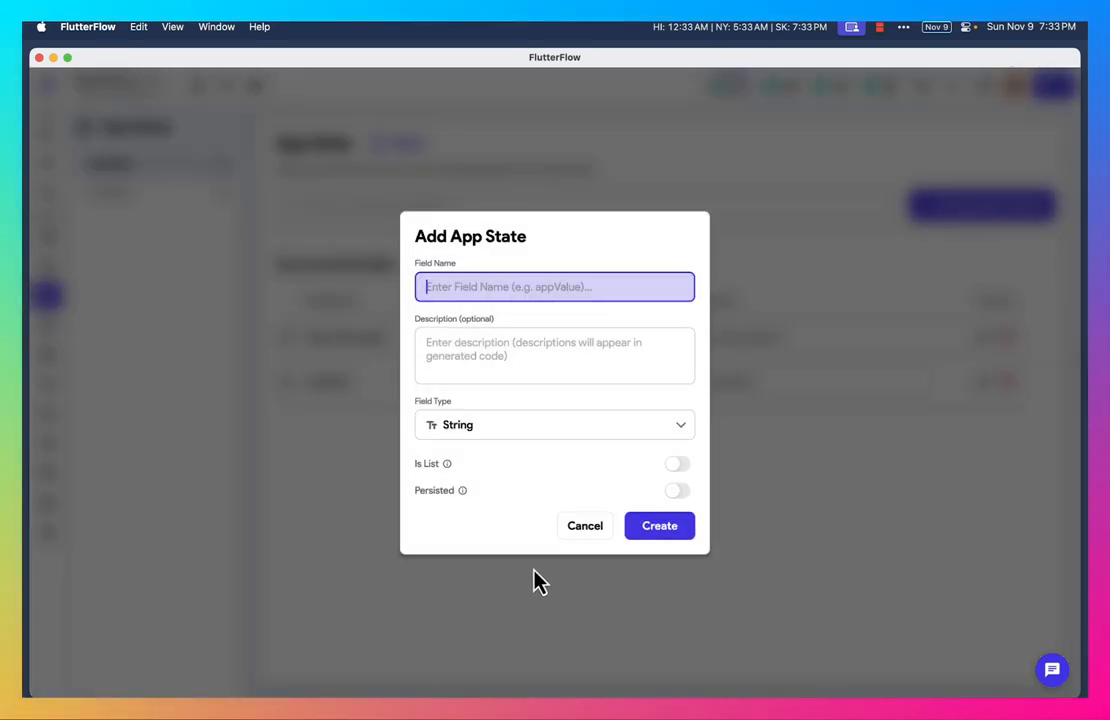
{"action": "left_click", "coordinate": [587, 527]}
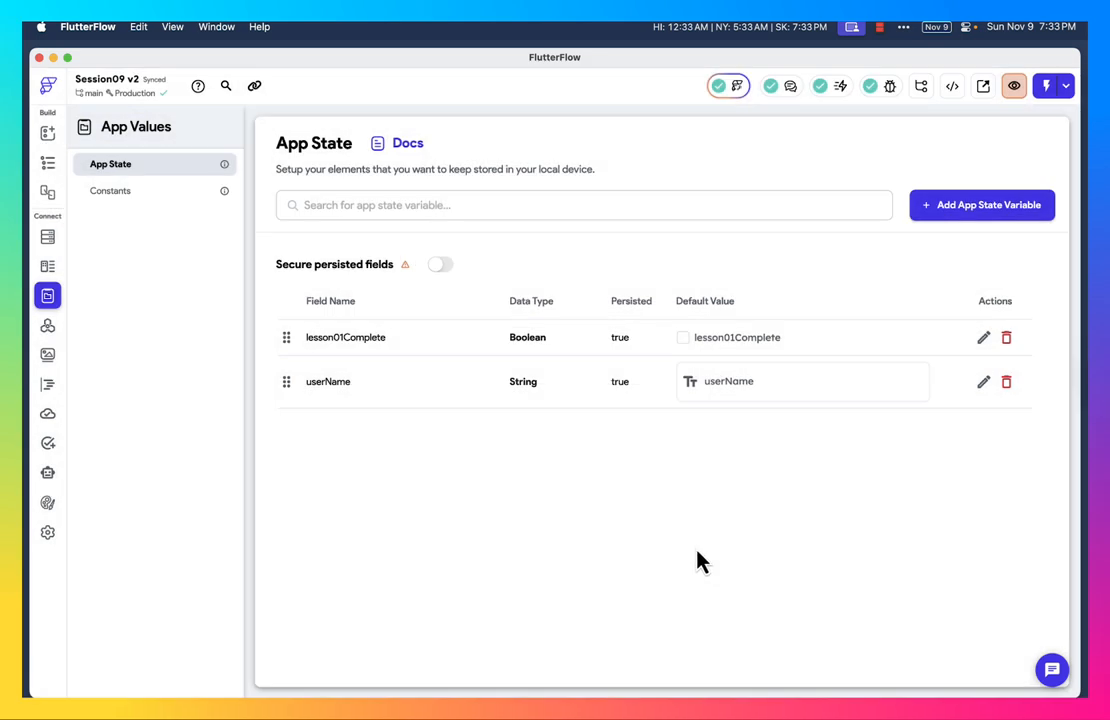
On UserNamePage, turn off the Button Disable Options for the Next button
{"action": "left_click", "coordinate": [49, 165]}
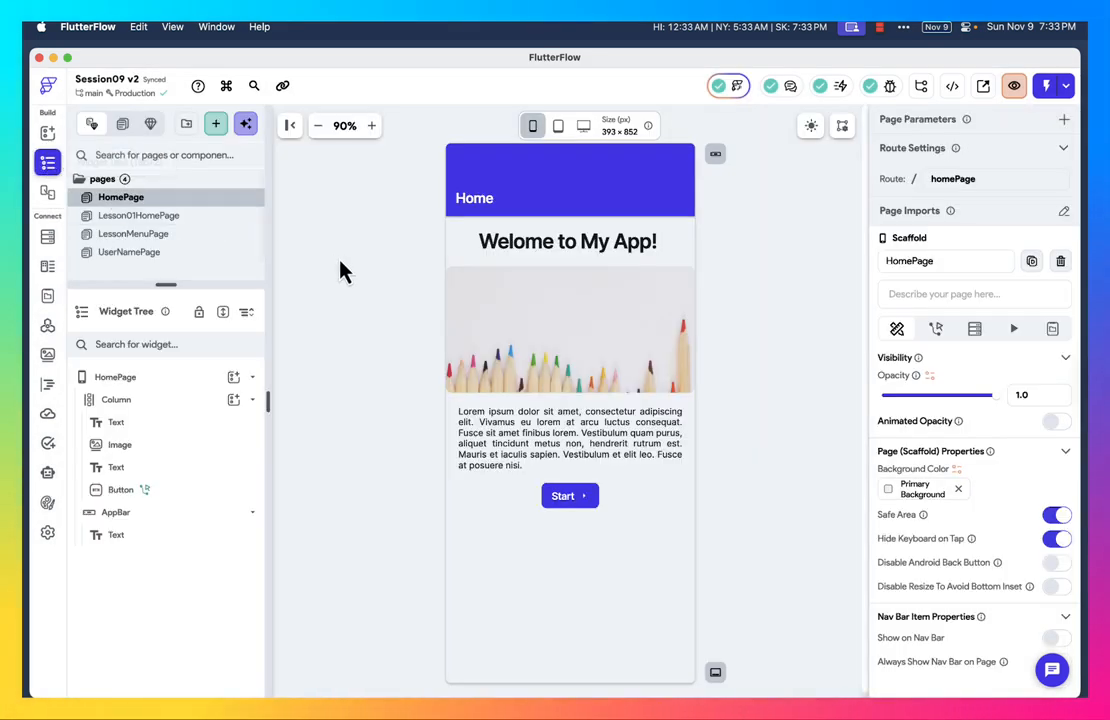
{"action": "left_click", "coordinate": [143, 256]}
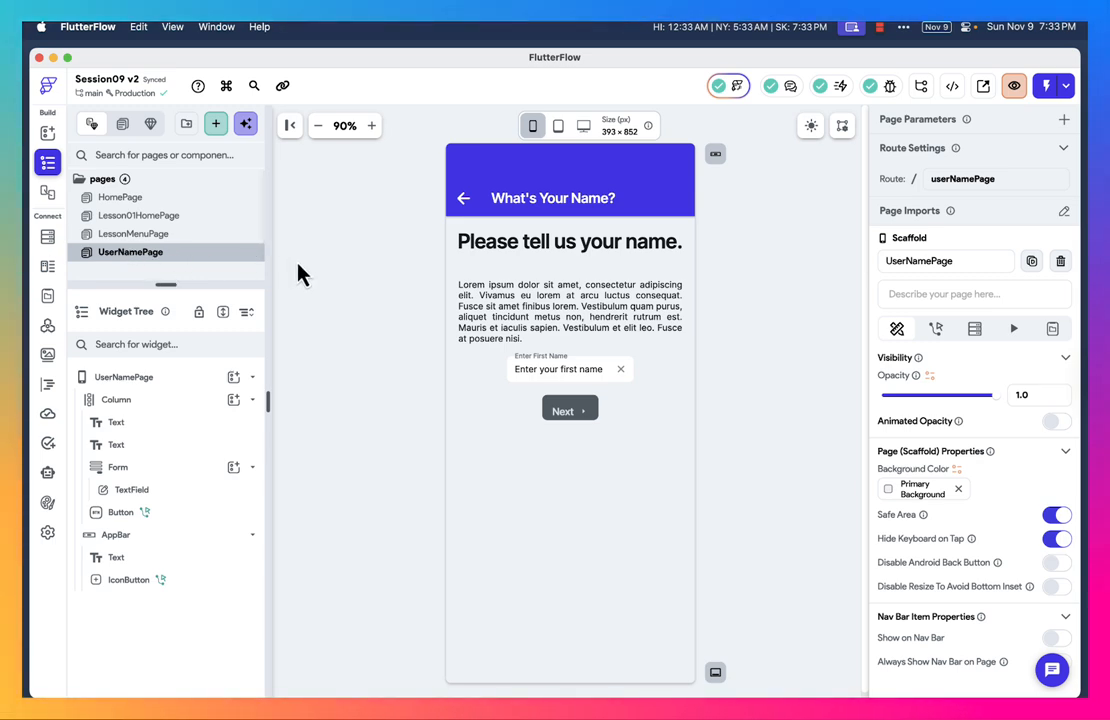
{"action": "left_click", "coordinate": [578, 416]}
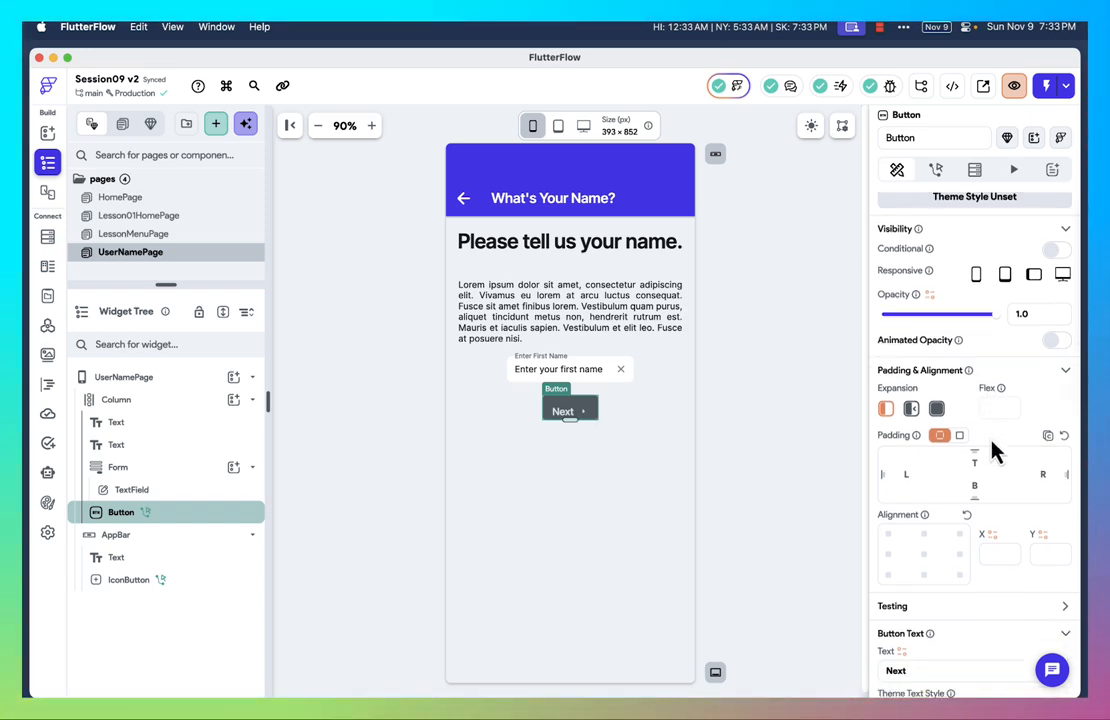
{"action": "scroll", "coordinate": [991, 449], "scroll_direction": "down", "scroll_amount": 2}
{"action": "scroll", "coordinate": [991, 451], "scroll_direction": "up", "scroll_amount": 2}
{"action": "scroll", "coordinate": [991, 471], "scroll_direction": "down", "scroll_amount": 4}
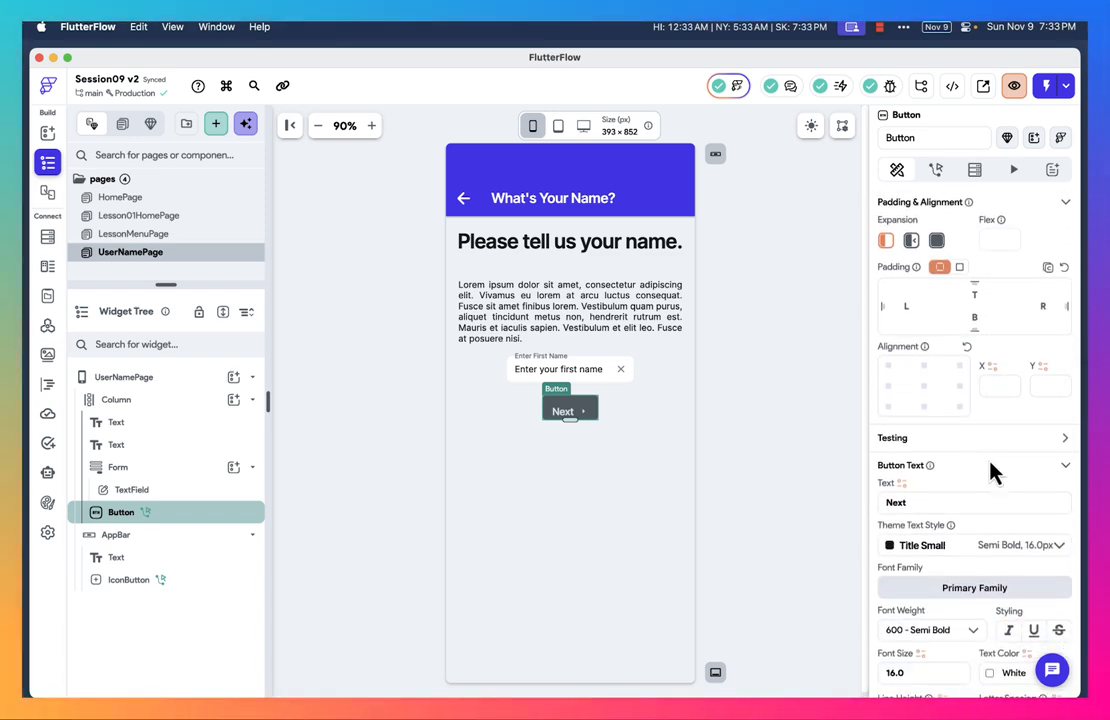
{"action": "scroll", "coordinate": [993, 473], "scroll_direction": "down", "scroll_amount": 3}
{"action": "scroll", "coordinate": [993, 471], "scroll_direction": "down", "scroll_amount": 10}
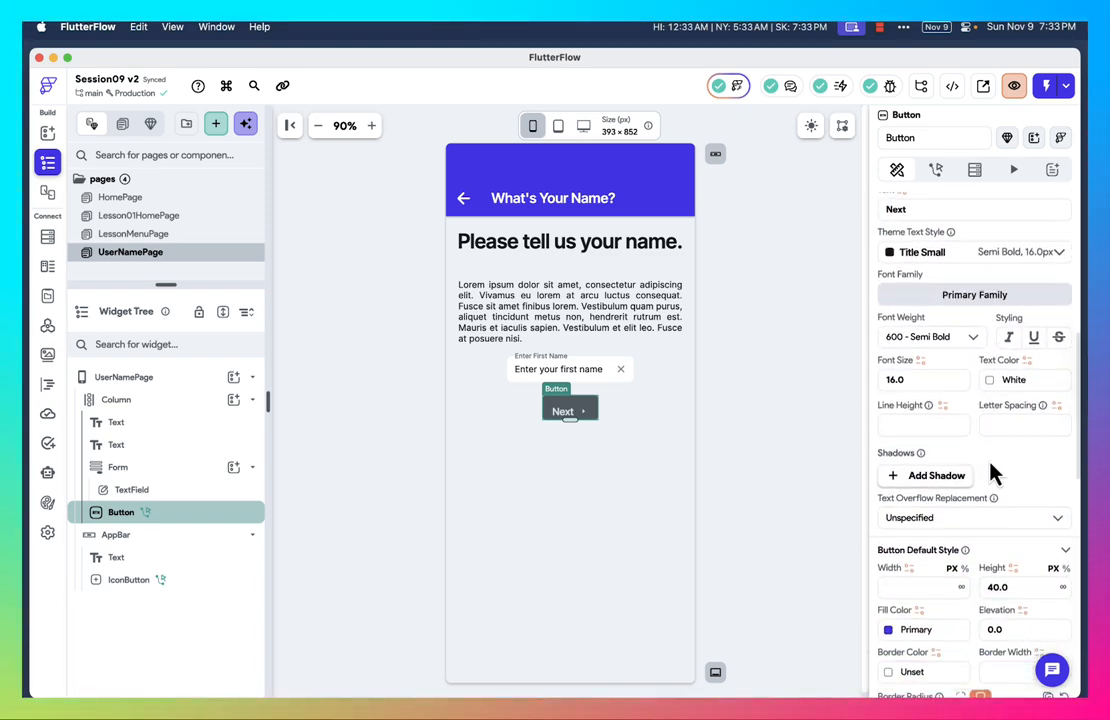
{"action": "scroll", "coordinate": [991, 471], "scroll_direction": "down", "scroll_amount": 7}
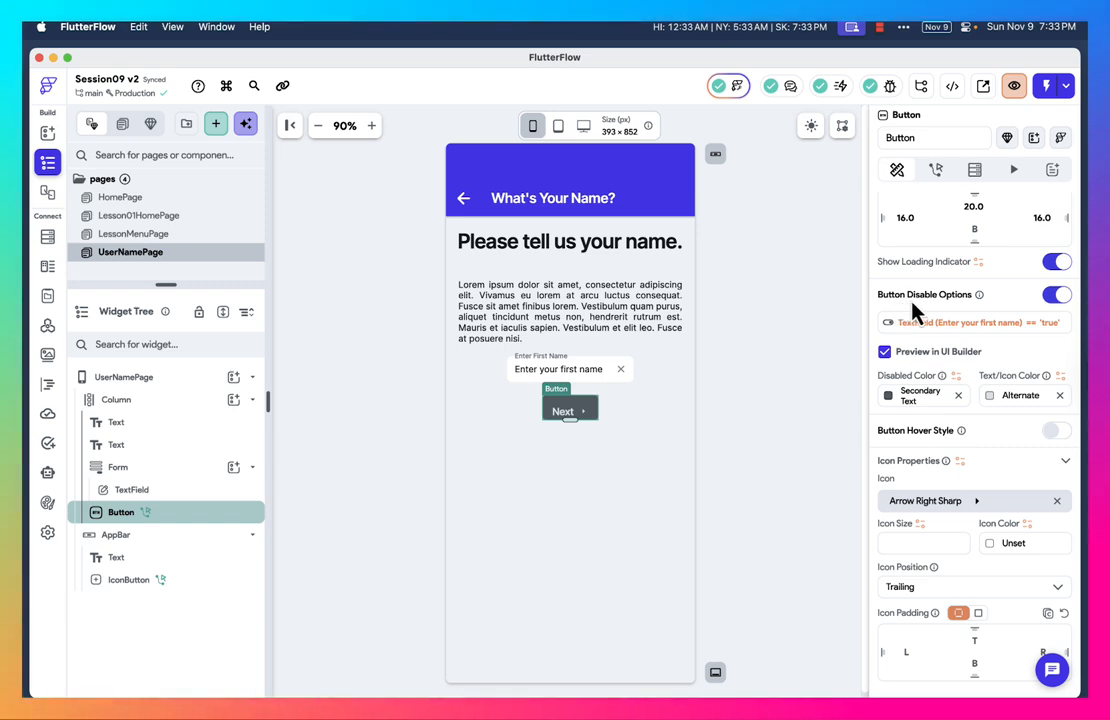
{"action": "left_click", "coordinate": [1058, 296]}
{"action": "left_click", "coordinate": [828, 379]}
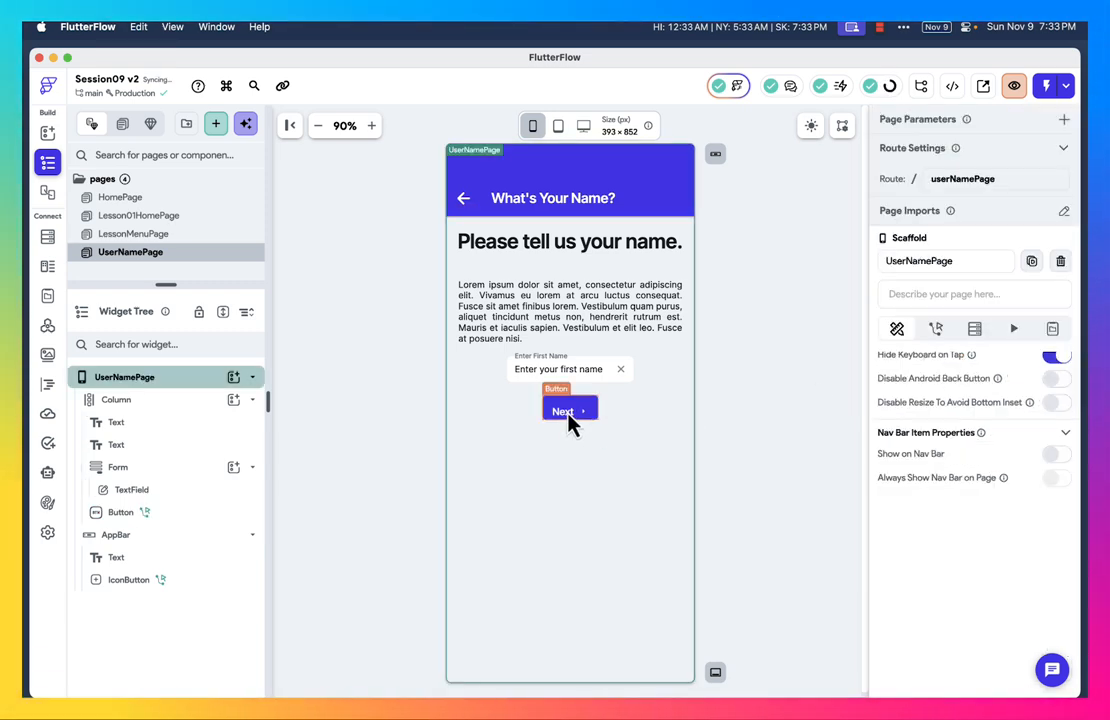
{"action": "left_click", "coordinate": [568, 414]}
{"action": "left_click", "coordinate": [806, 390]}
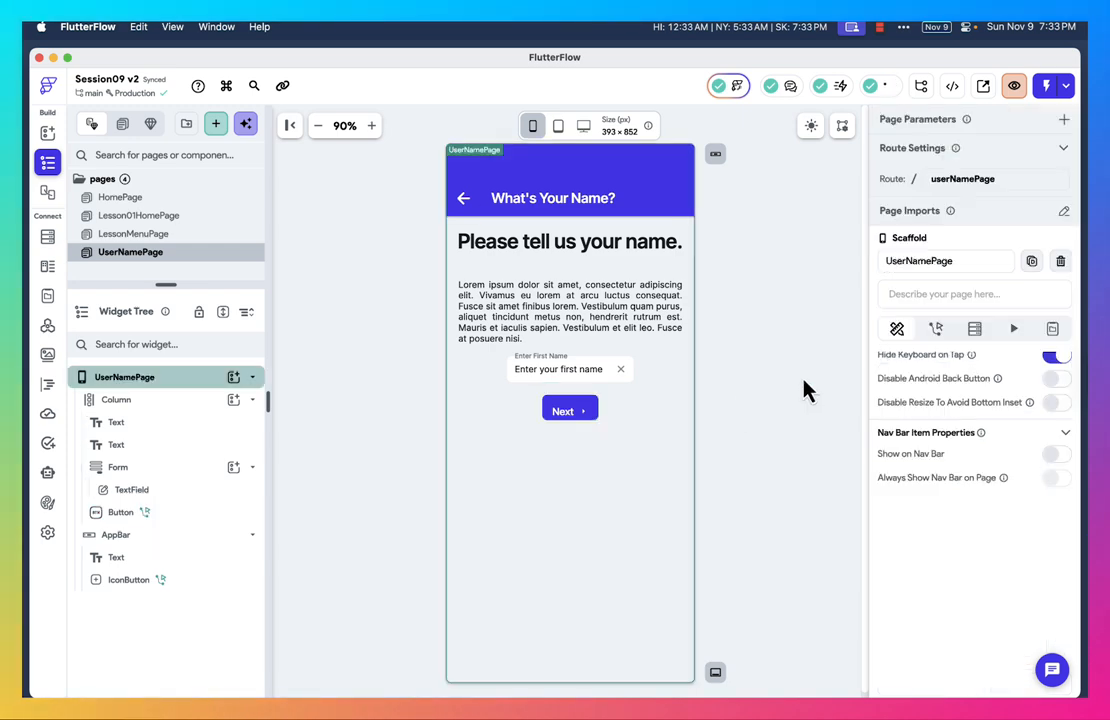
Review the settings of the Next button's On Tap actions: Validate Form, Play Sound, Update App State and Navigate To
{"action": "left_click", "coordinate": [562, 416]}
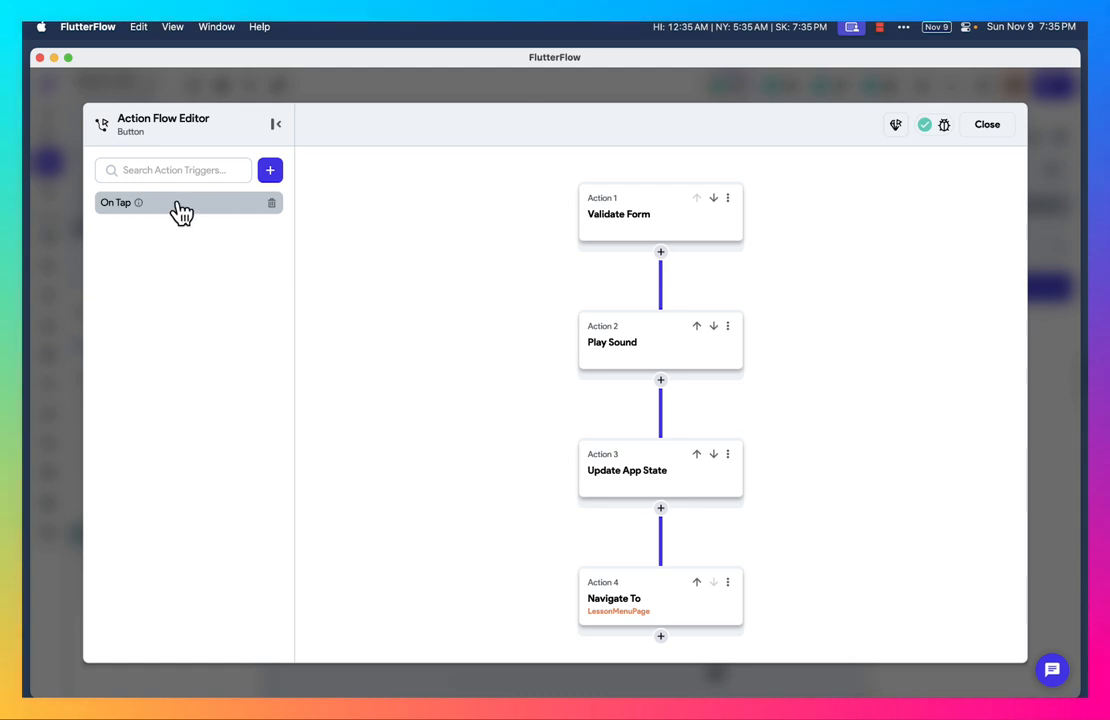
{"action": "left_click", "coordinate": [632, 218]}
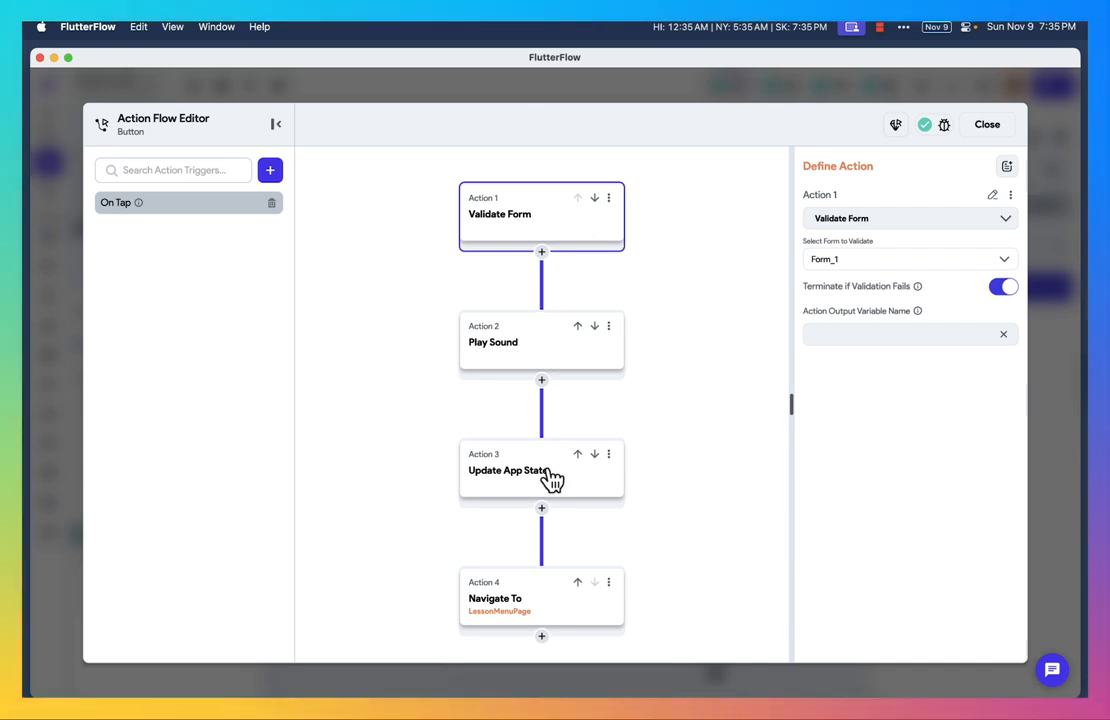
{"action": "left_click", "coordinate": [548, 346]}
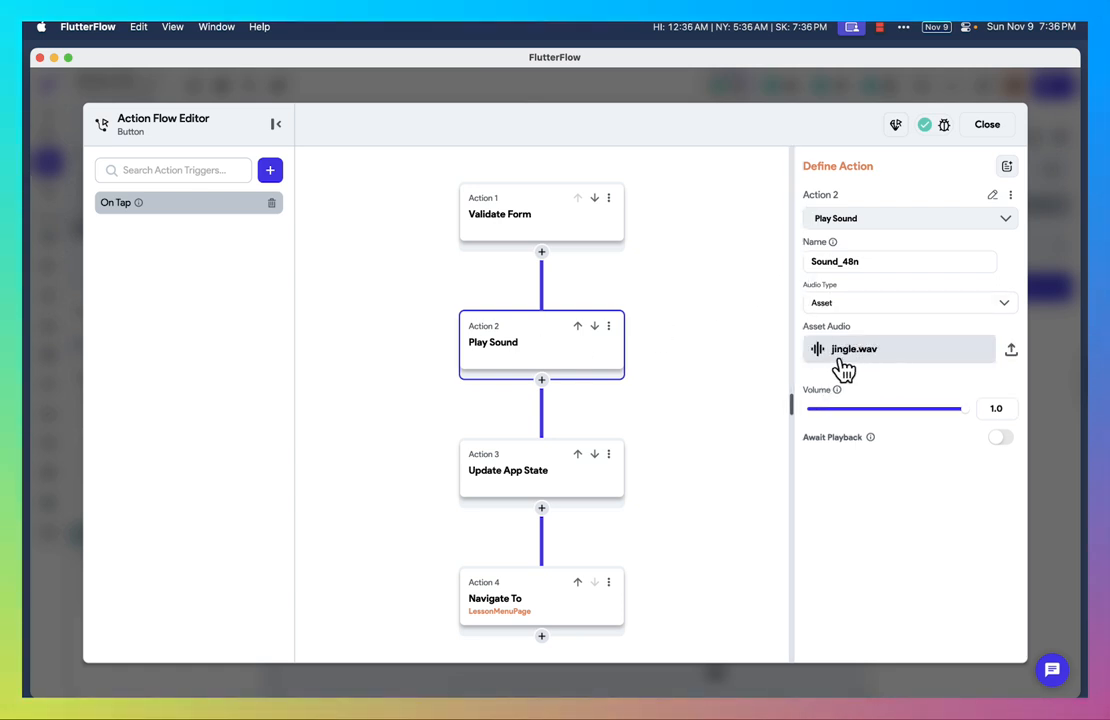
{"action": "left_click", "coordinate": [540, 474]}
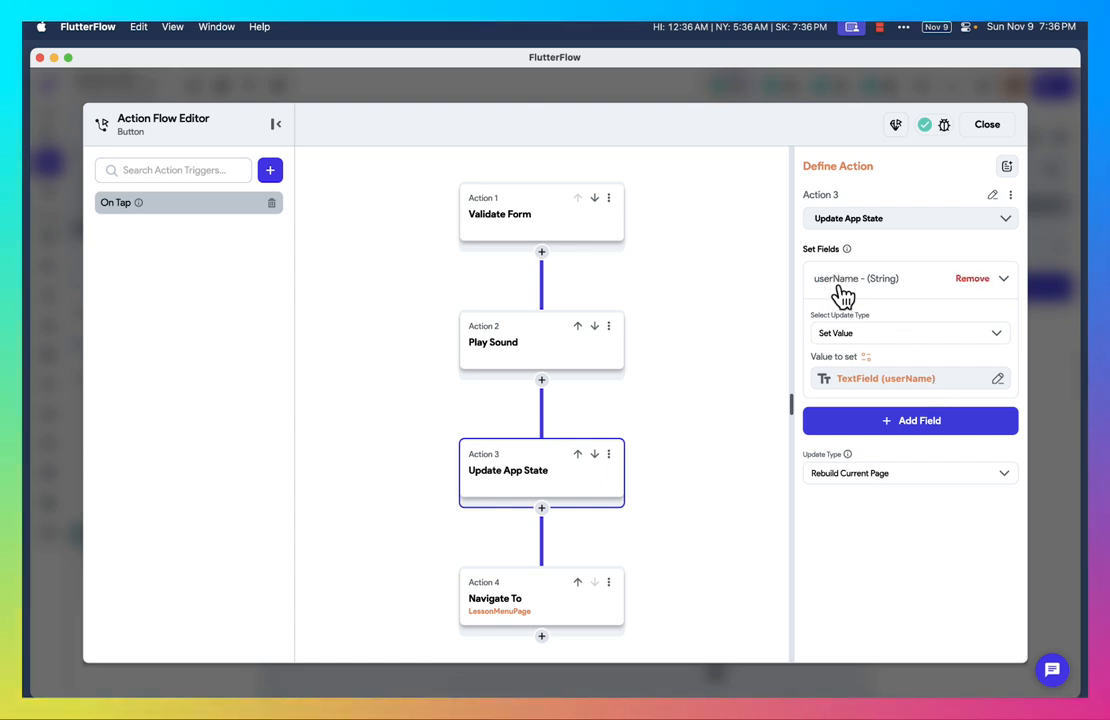
{"action": "left_click", "coordinate": [537, 598]}
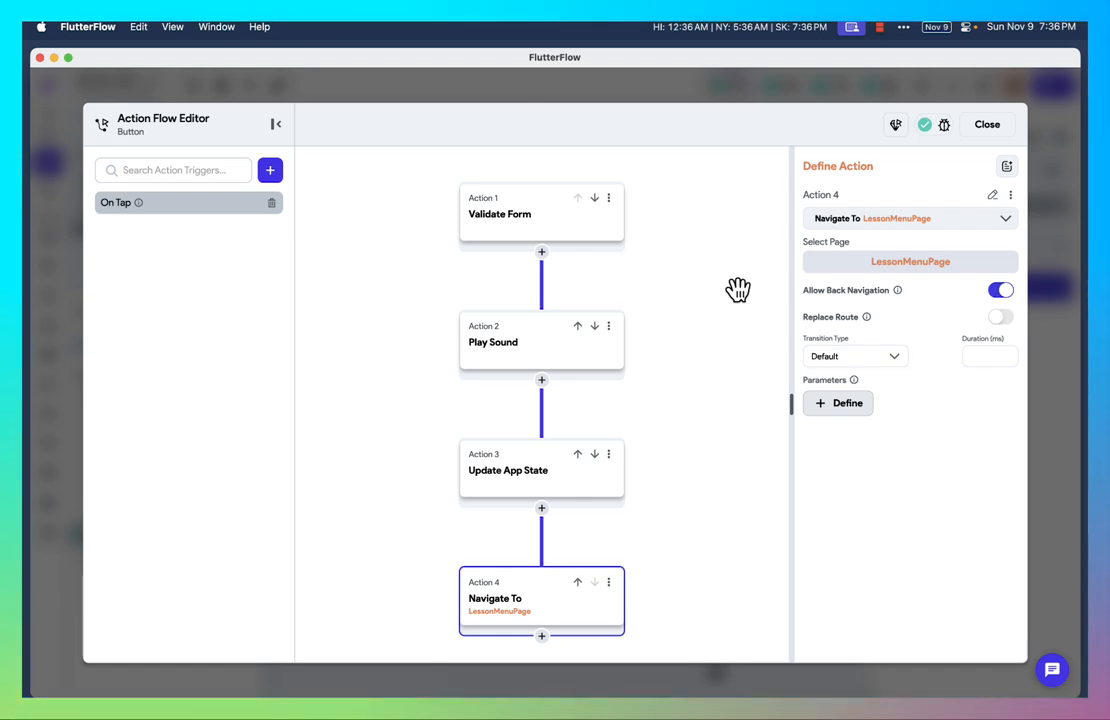
{"action": "left_click", "coordinate": [879, 27]}
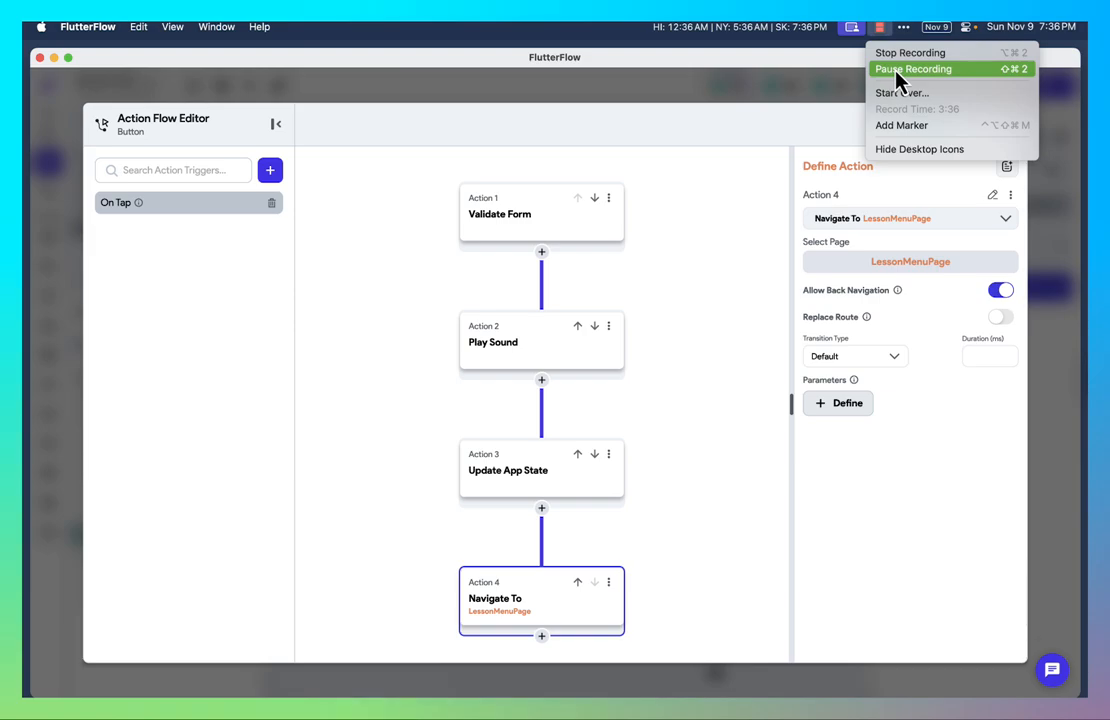
{"action": "left_click", "coordinate": [896, 69]}
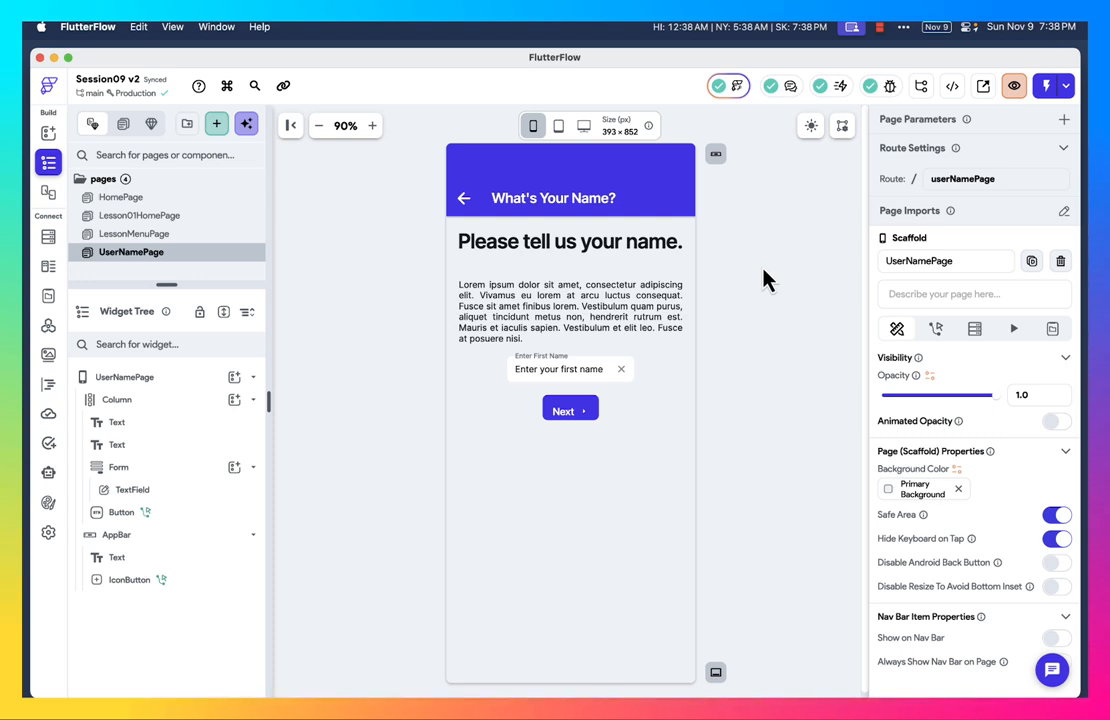
Check the project's media assets against the list of sample app files on the slide in Chrome, returning to FlutterFlow
{"action": "left_click", "coordinate": [49, 356]}
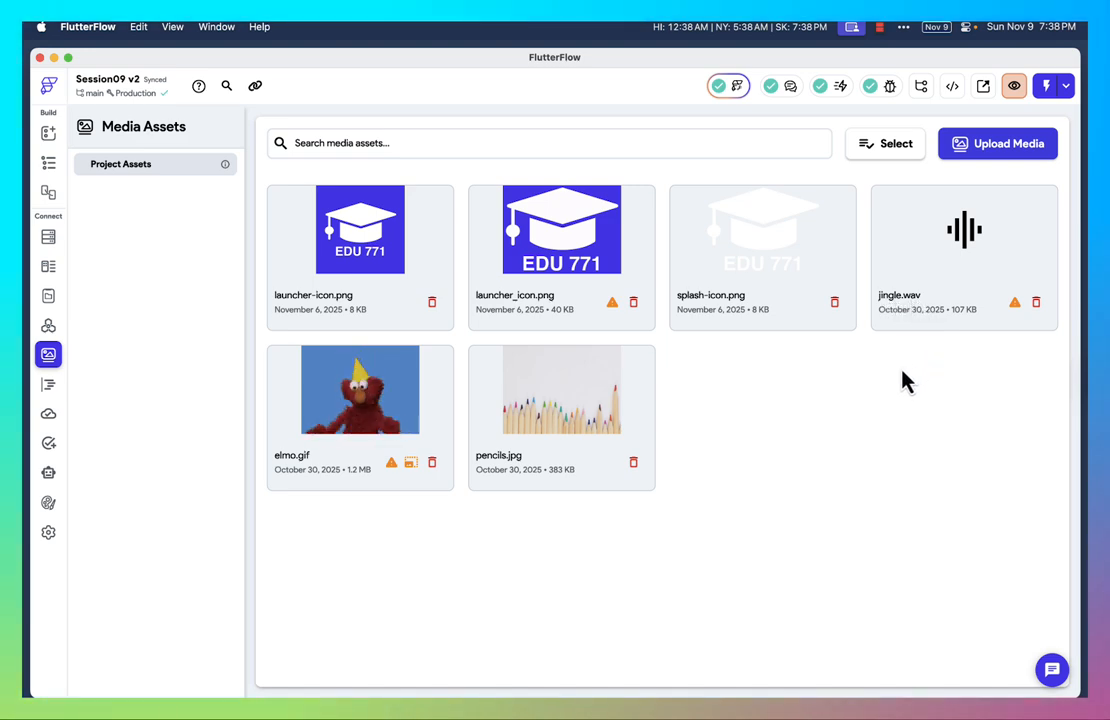
{"action": "key", "text": "ctrl+Right"}
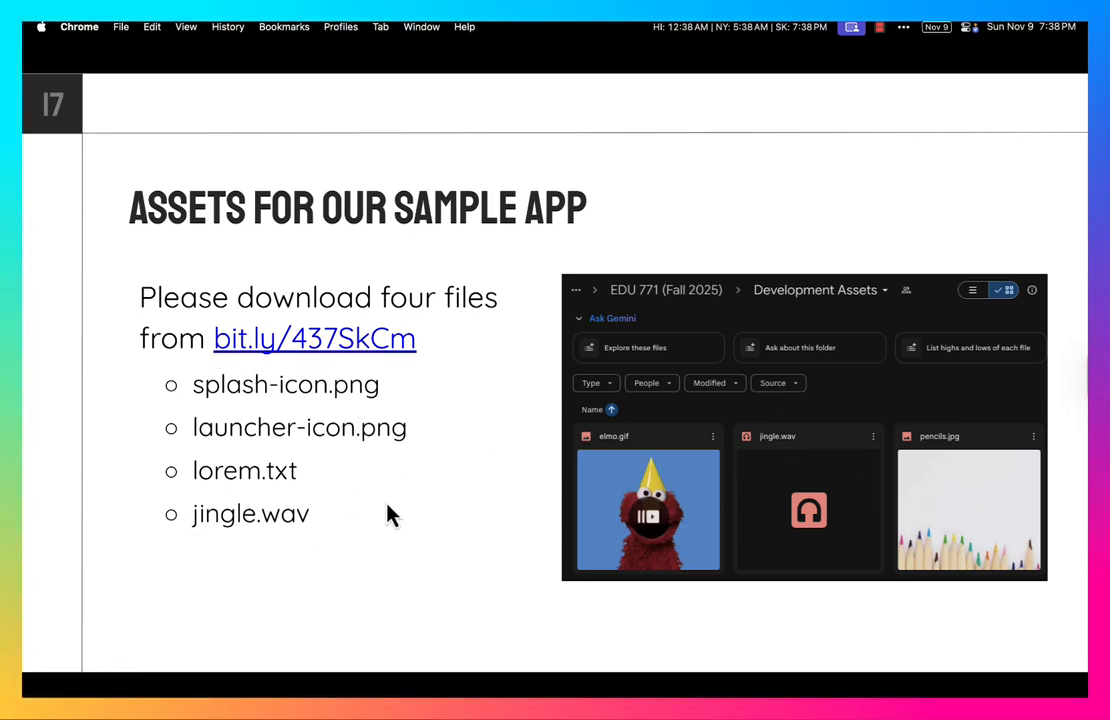
{"action": "key", "text": "super+Tab"}
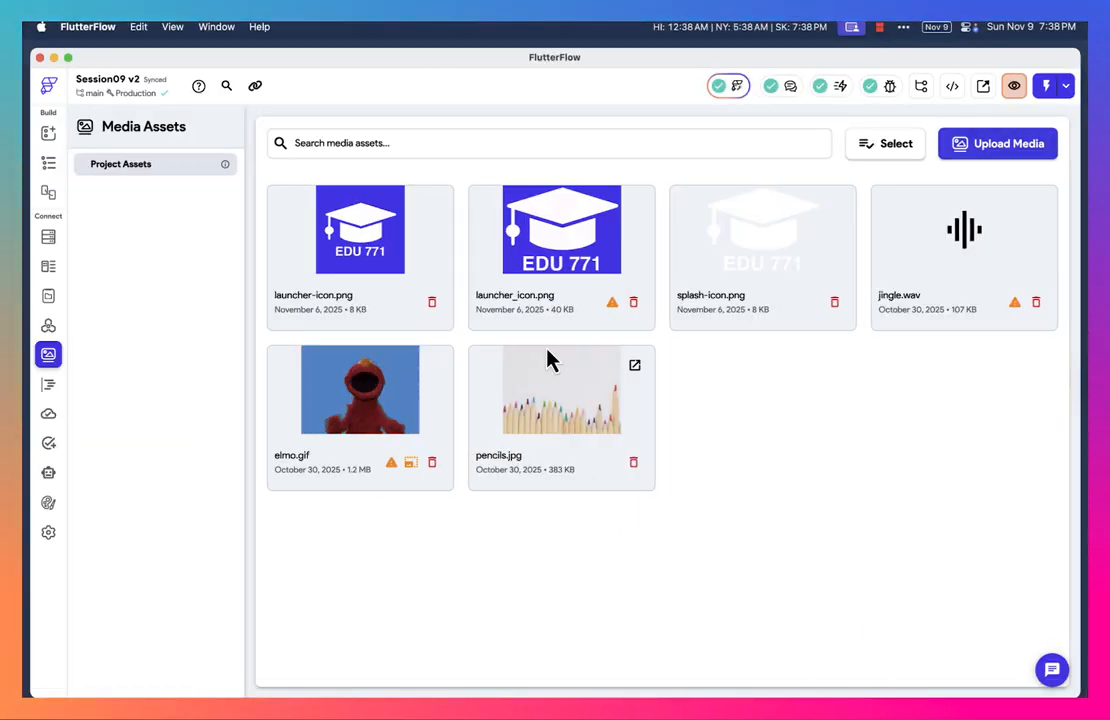
Delete the Navigate To LessonMenuPage action from the Next button's action flow on UserNamePage
{"action": "left_click", "coordinate": [48, 164]}
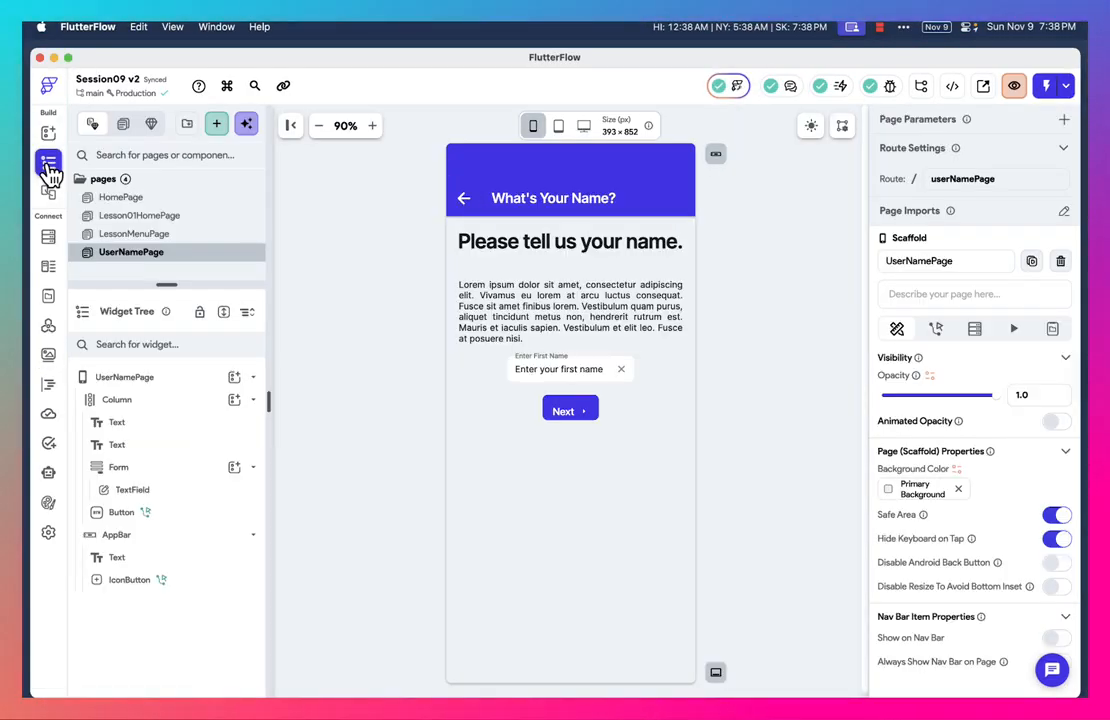
{"action": "left_click", "coordinate": [575, 418]}
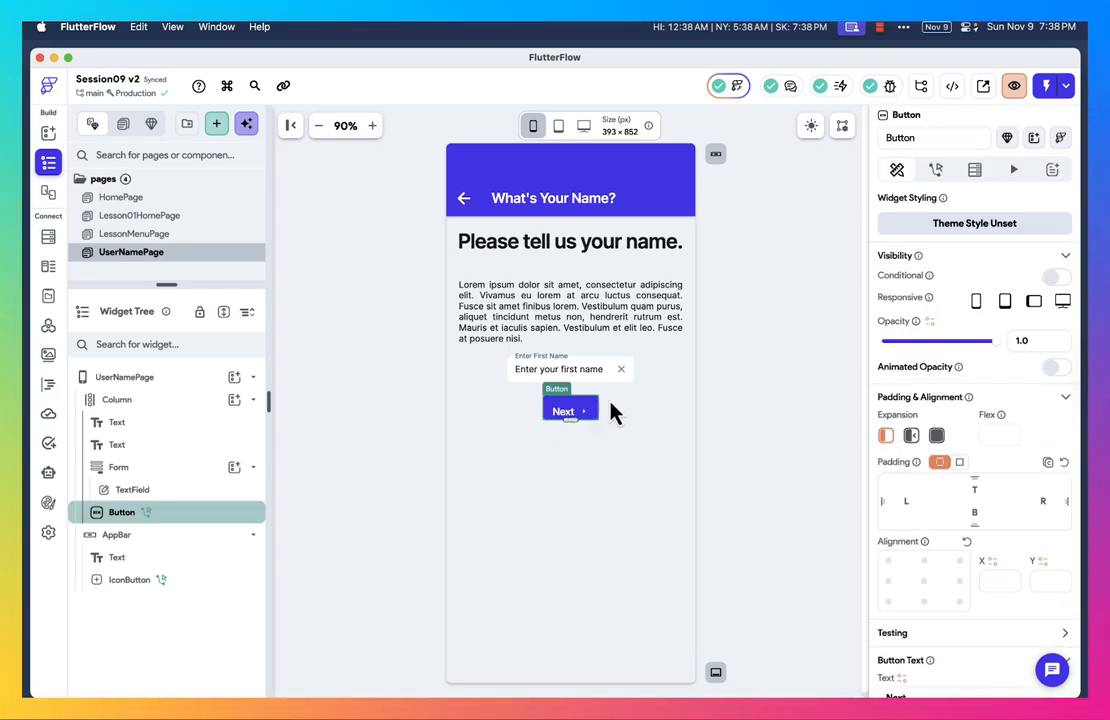
{"action": "left_click", "coordinate": [940, 174]}
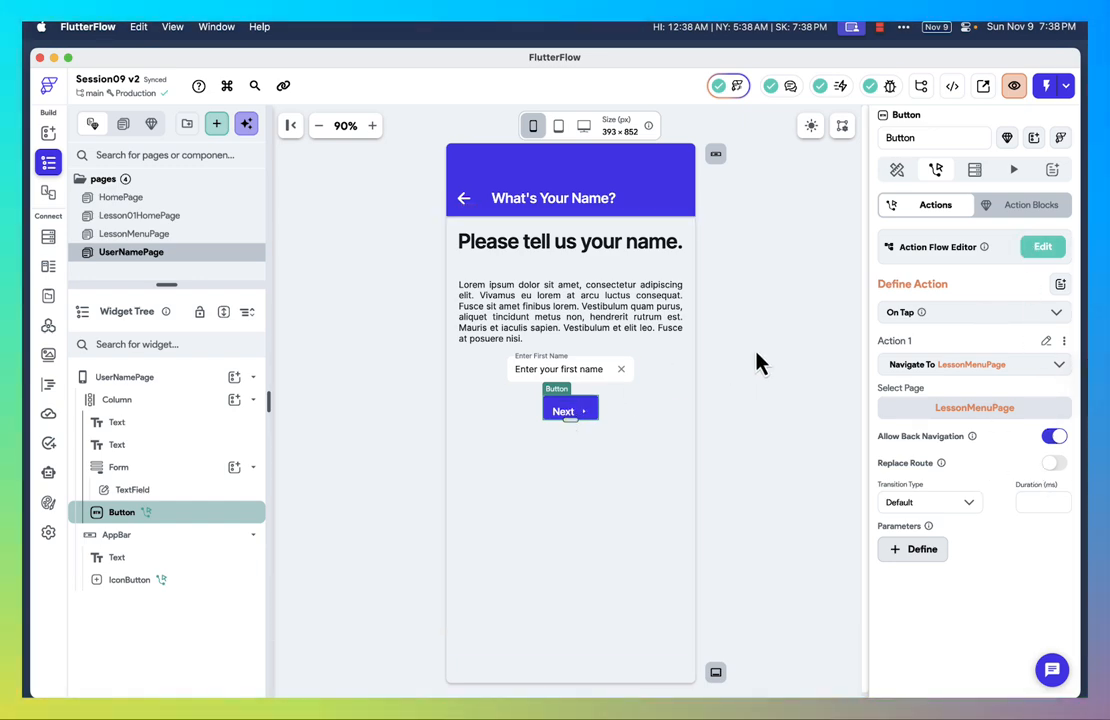
{"action": "left_click", "coordinate": [1045, 250]}
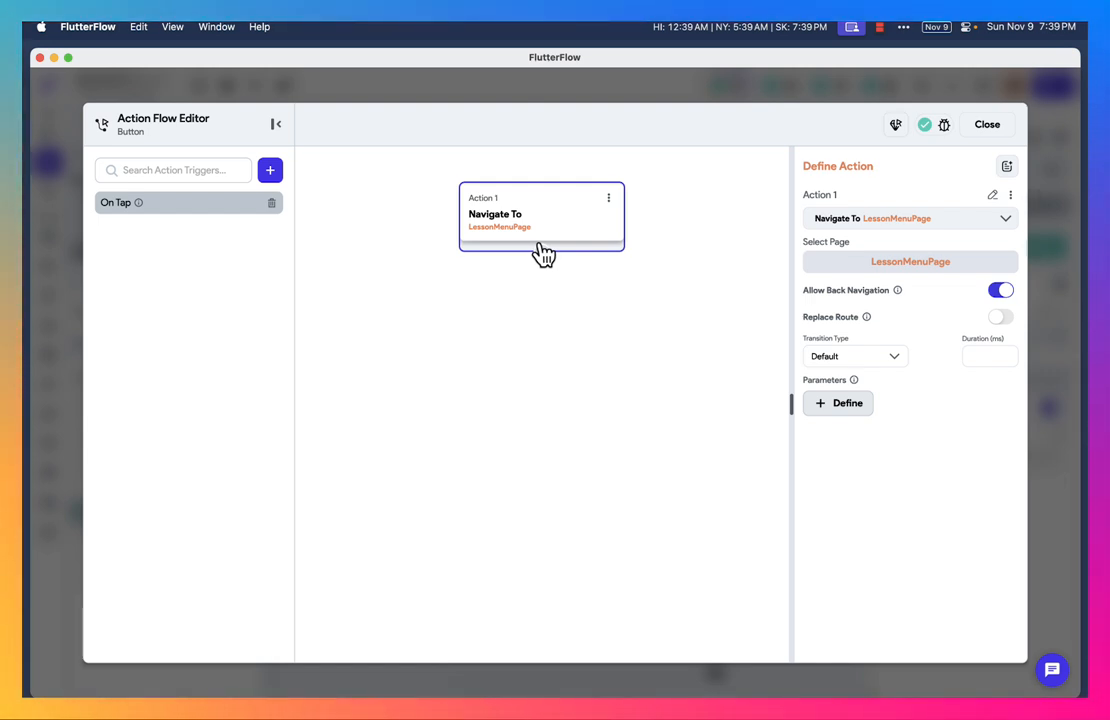
{"action": "left_click", "coordinate": [610, 202]}
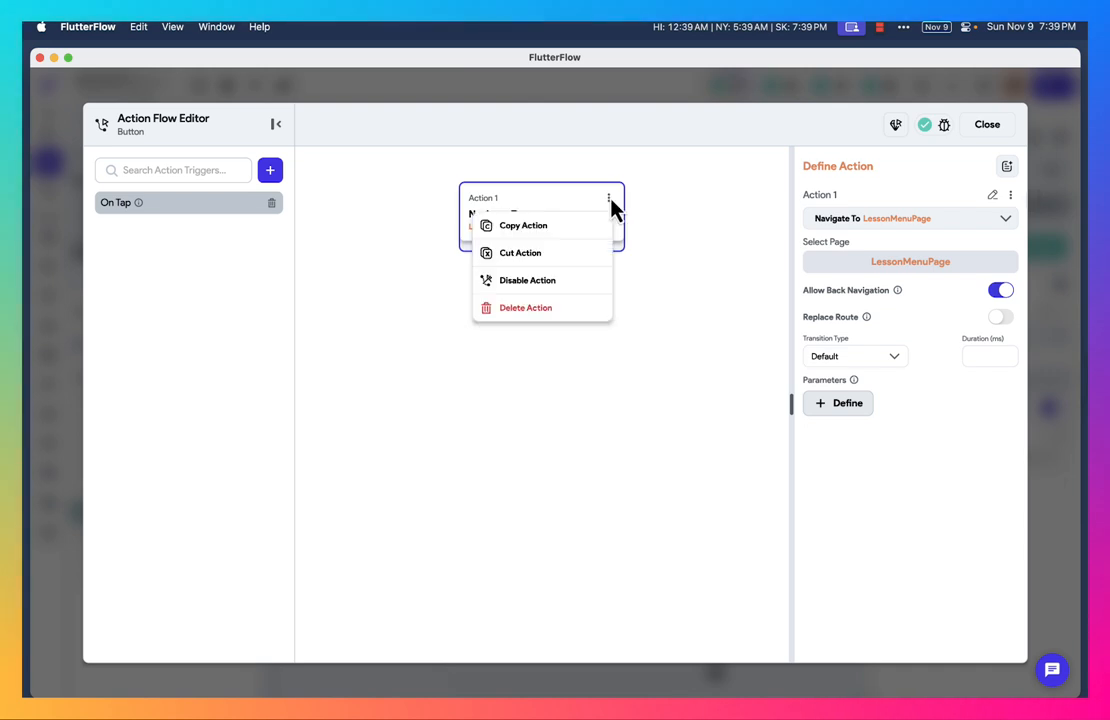
{"action": "left_click", "coordinate": [562, 308]}
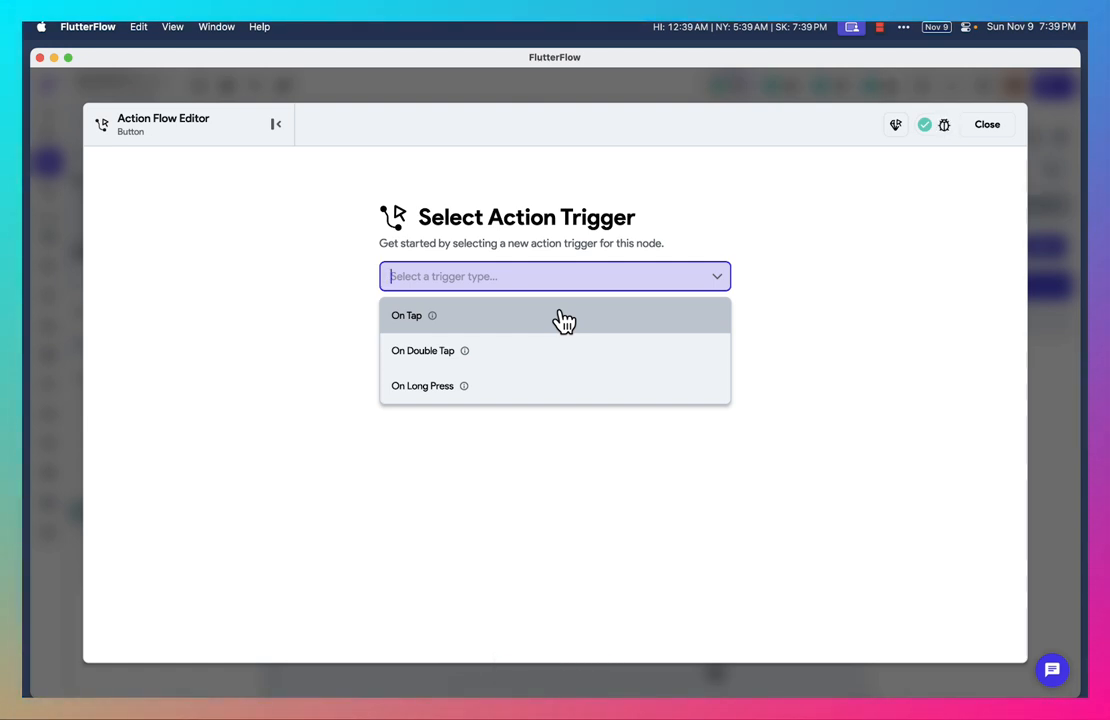
Create an On Tap trigger for the Next button with a Validate Form action that validates Form_1
{"action": "left_click", "coordinate": [565, 318]}
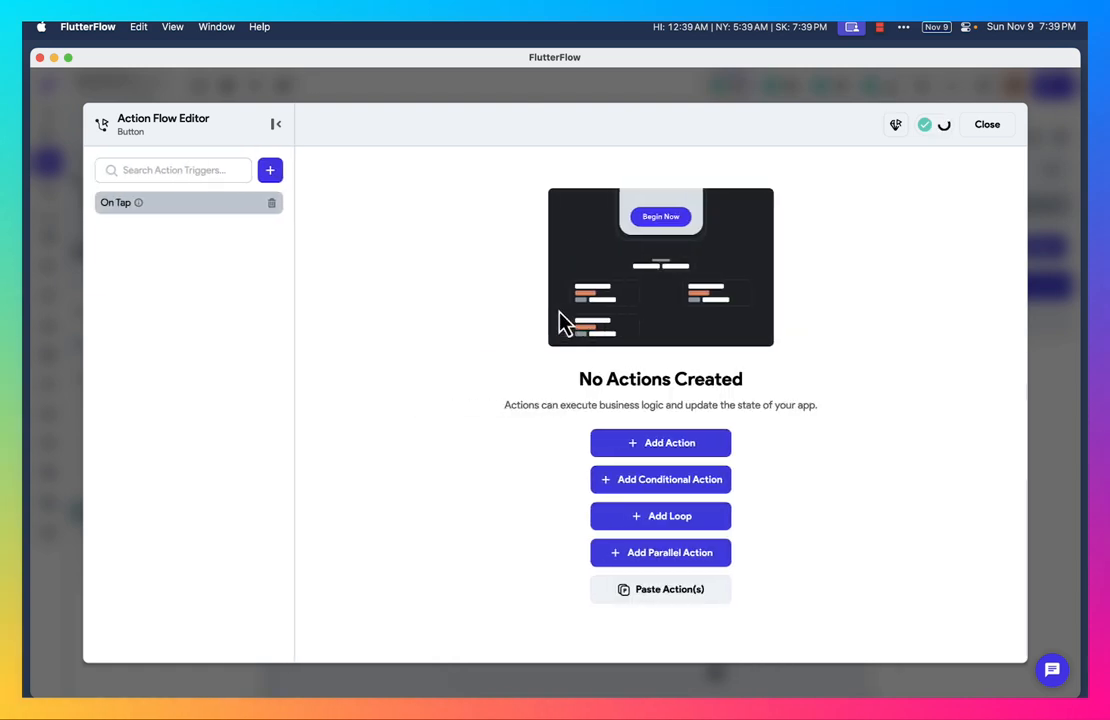
{"action": "left_click", "coordinate": [688, 447]}
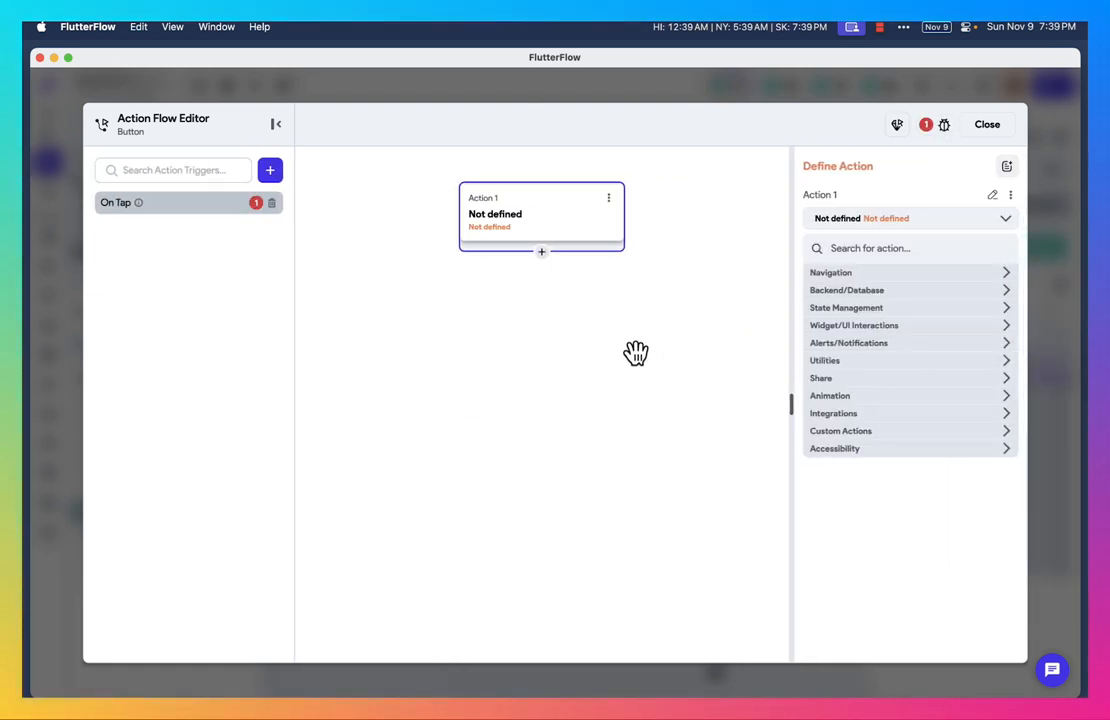
{"action": "left_click", "coordinate": [862, 248]}
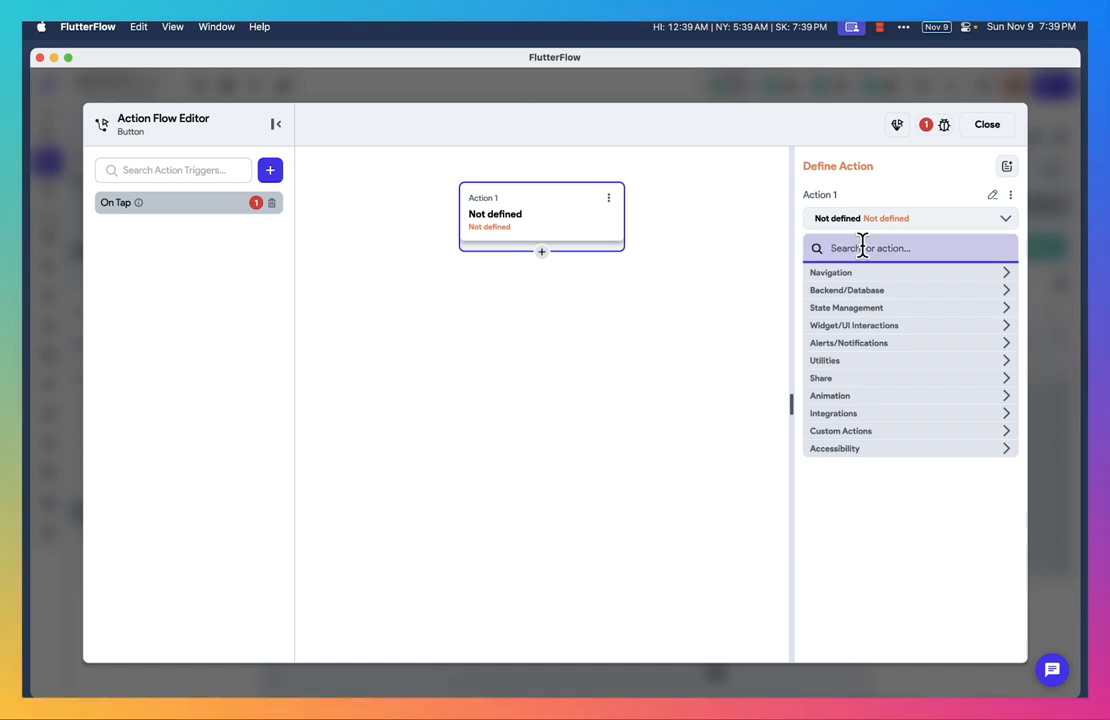
{"action": "type", "text": "vali"}
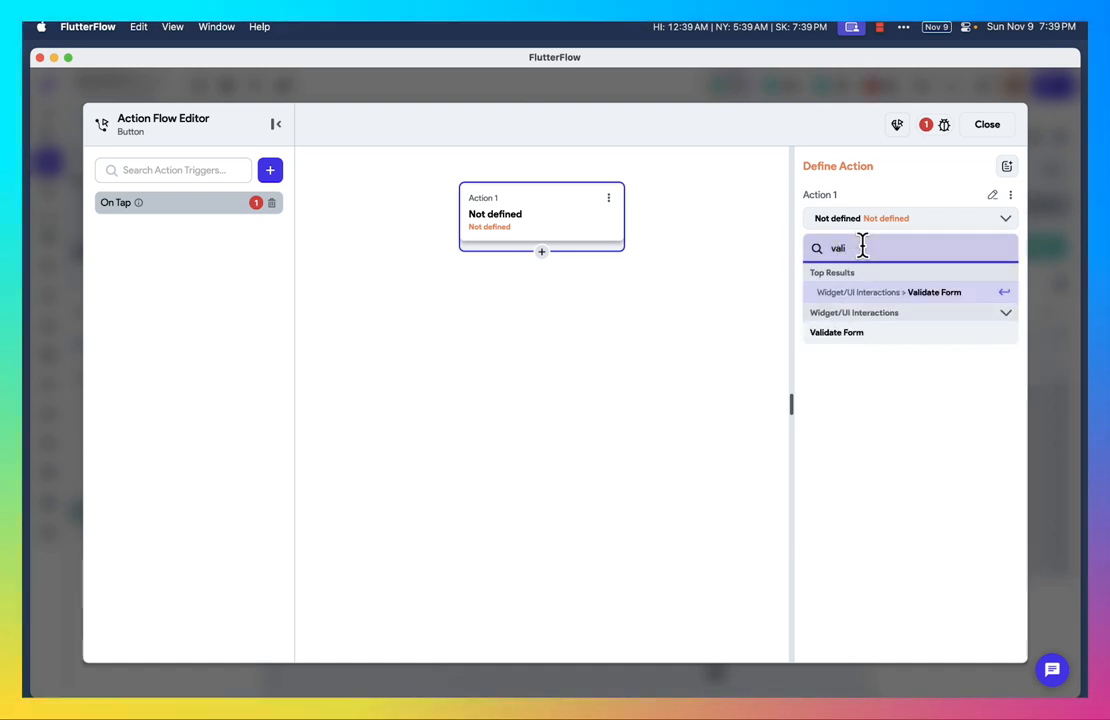
{"action": "left_click", "coordinate": [840, 333]}
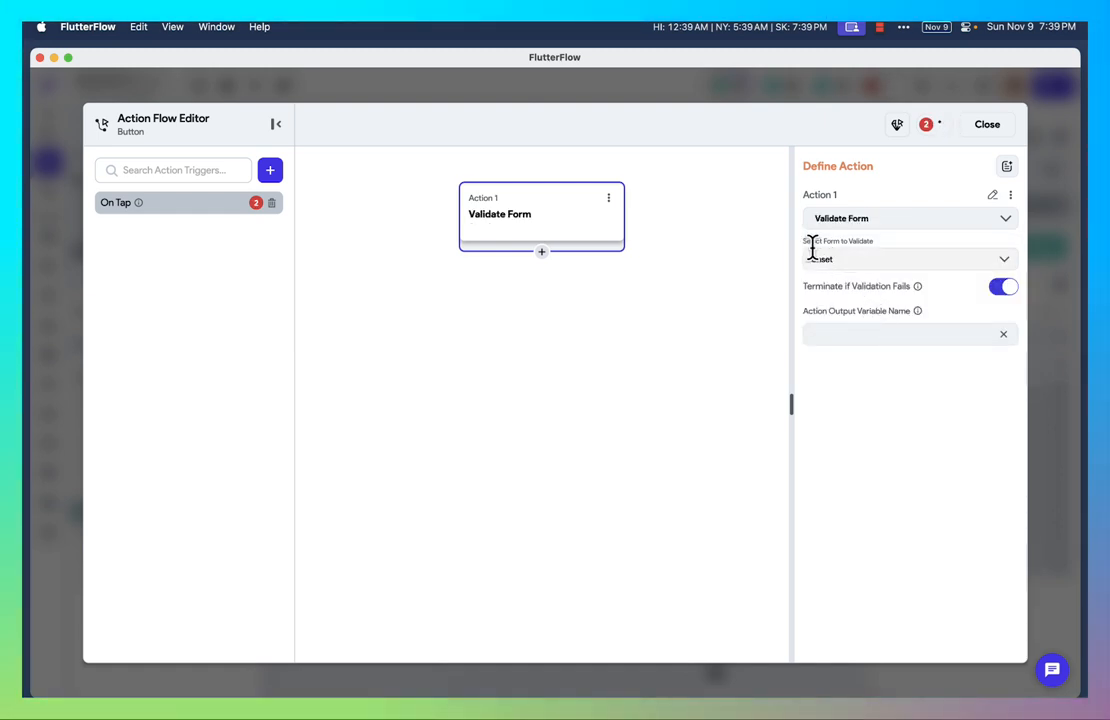
{"action": "left_click", "coordinate": [882, 260]}
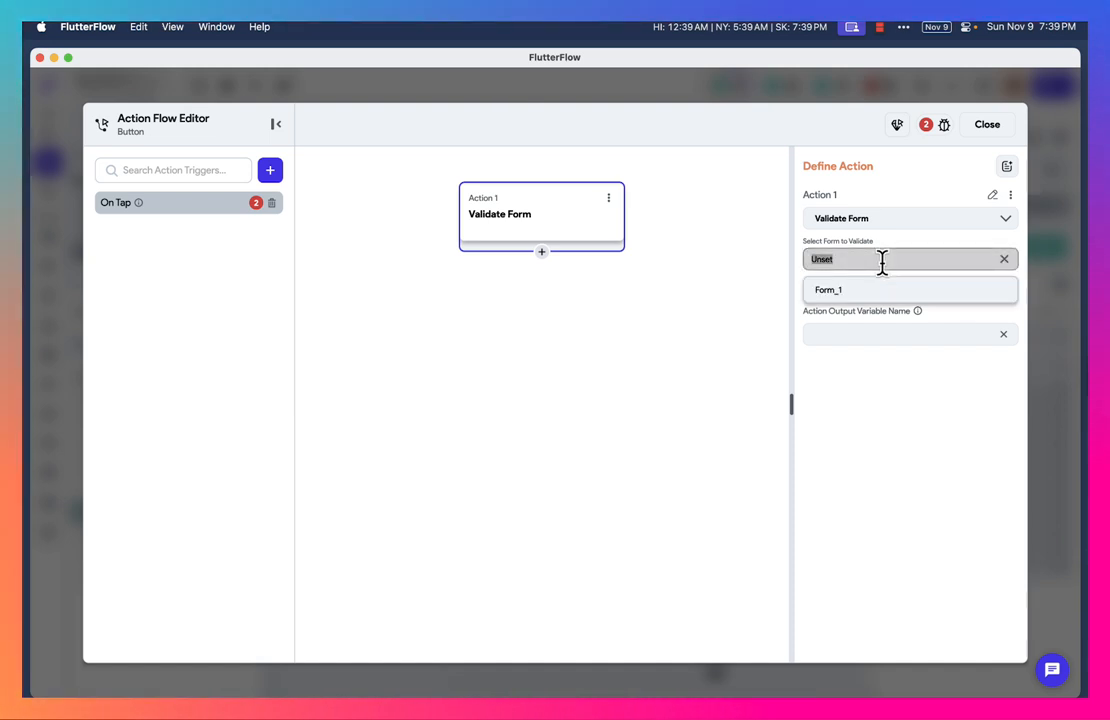
{"action": "left_click", "coordinate": [834, 295]}
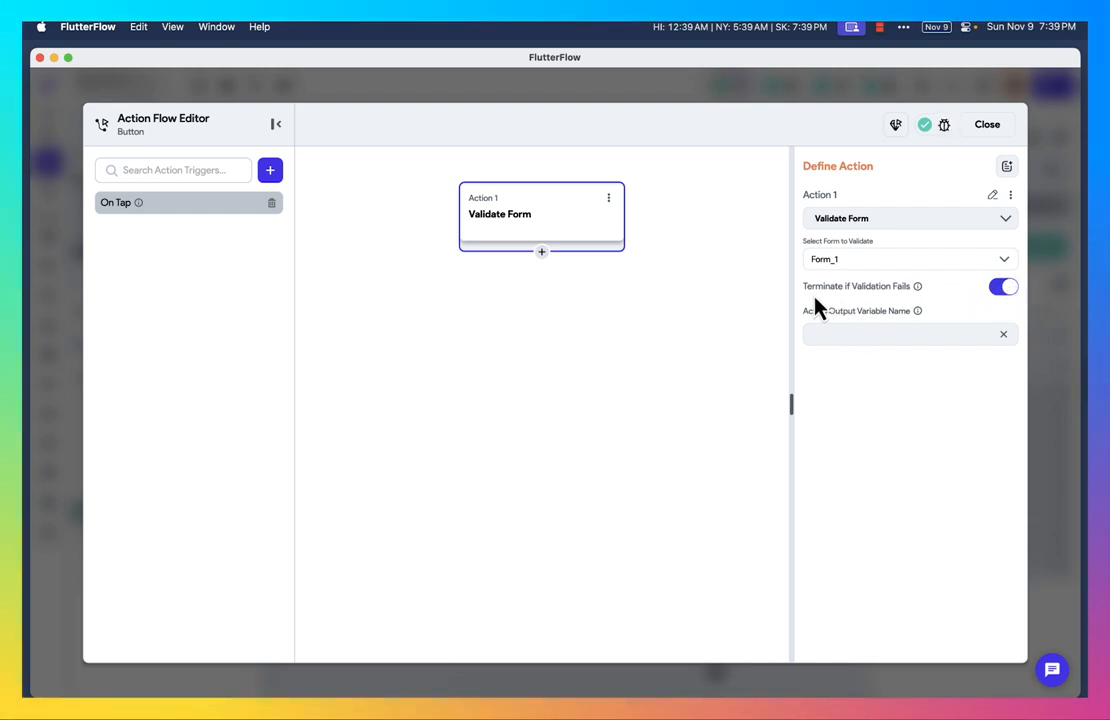
Add a Play Sound action after Validate Form, with audio type Asset and jingle.wav as the sound
{"action": "mouse_move", "coordinate": [916, 290]}
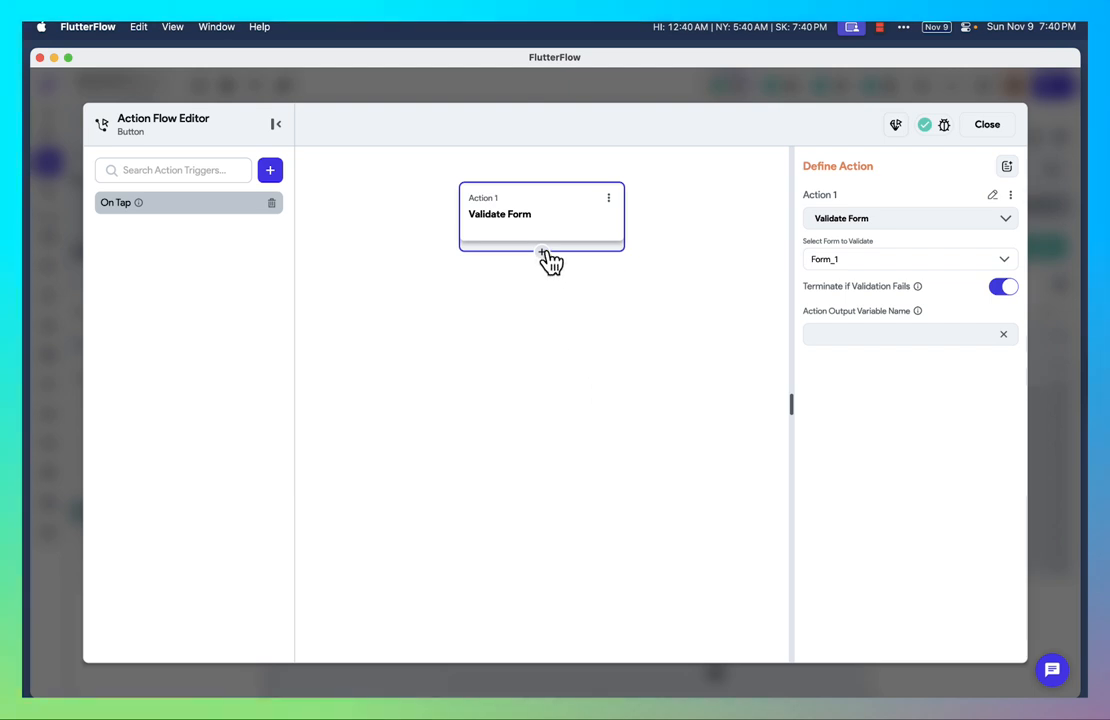
{"action": "left_click", "coordinate": [542, 252]}
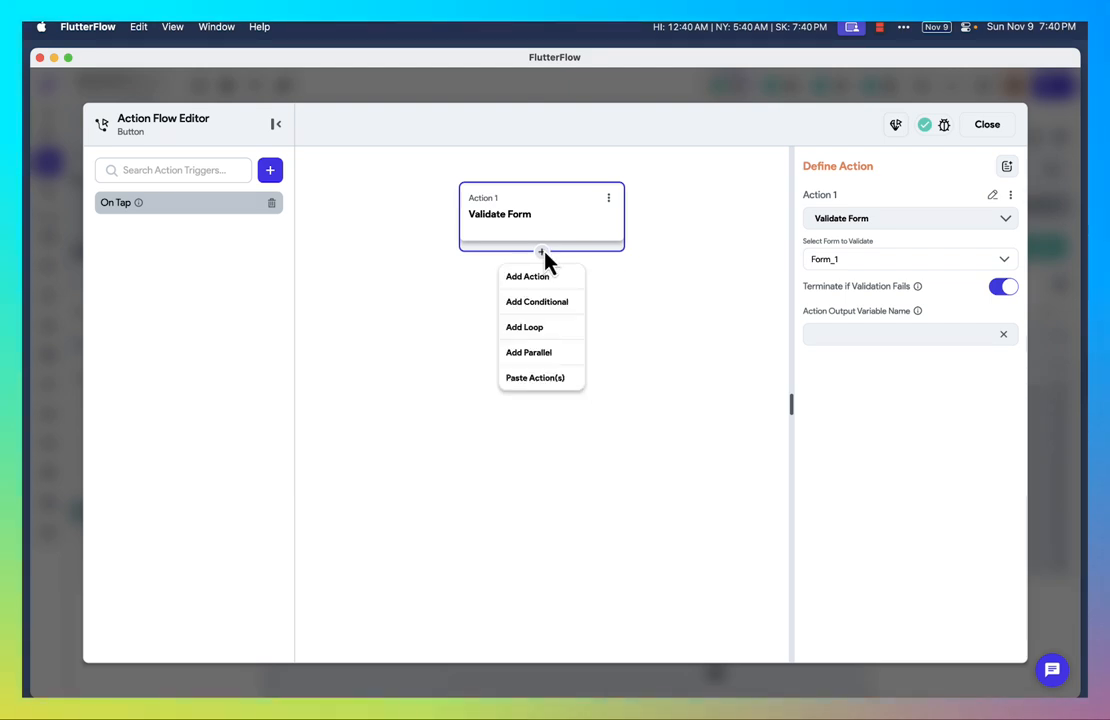
{"action": "left_click", "coordinate": [546, 277]}
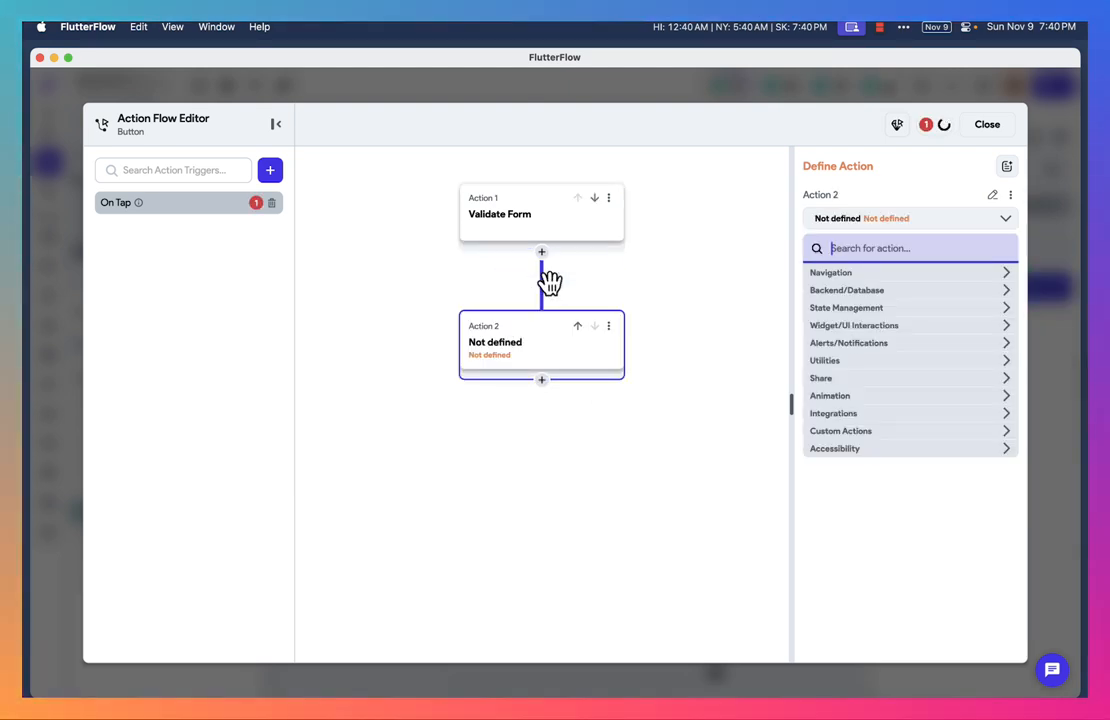
{"action": "type", "text": "Play"}
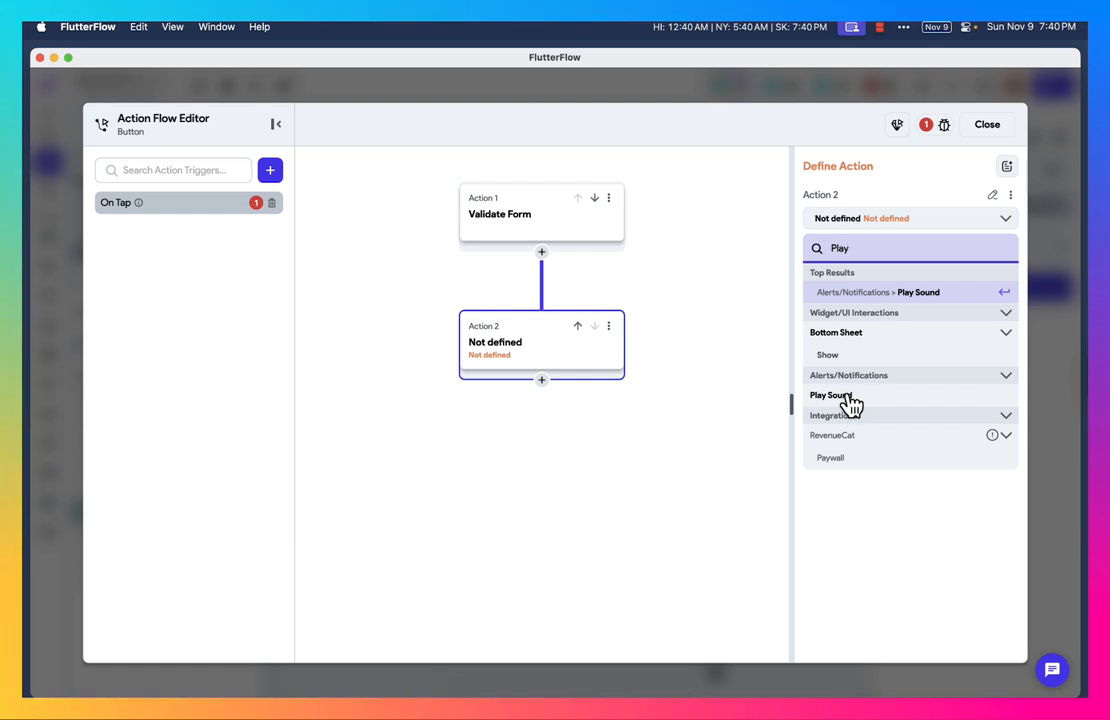
{"action": "left_click", "coordinate": [847, 398]}
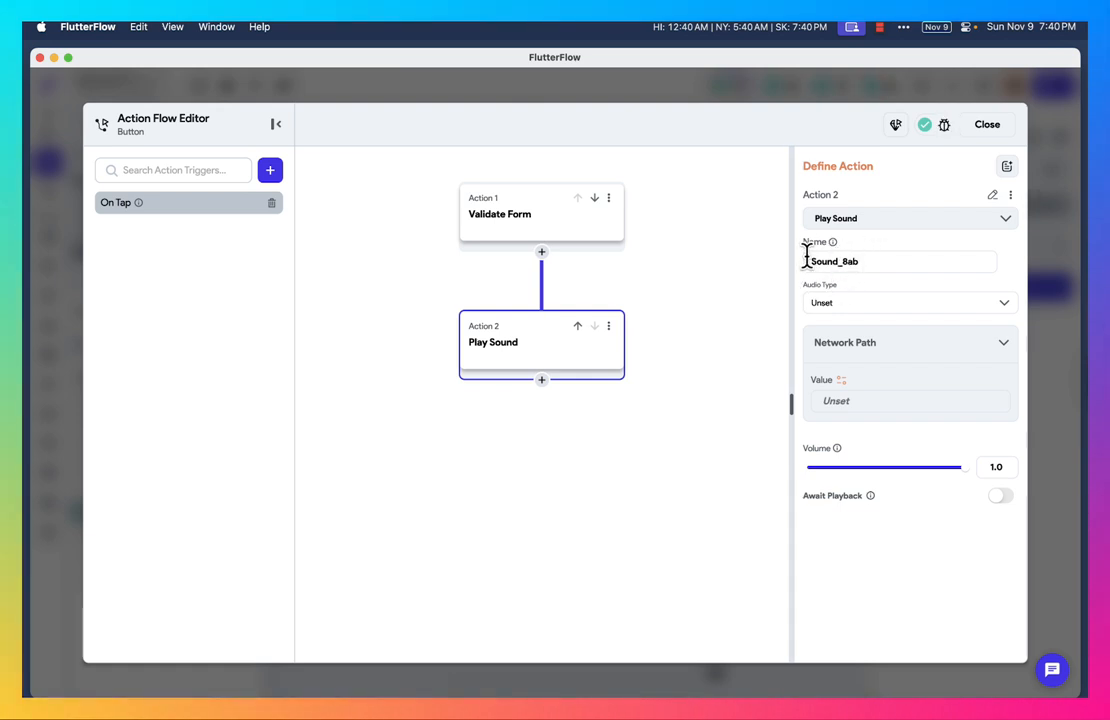
{"action": "left_click", "coordinate": [857, 303]}
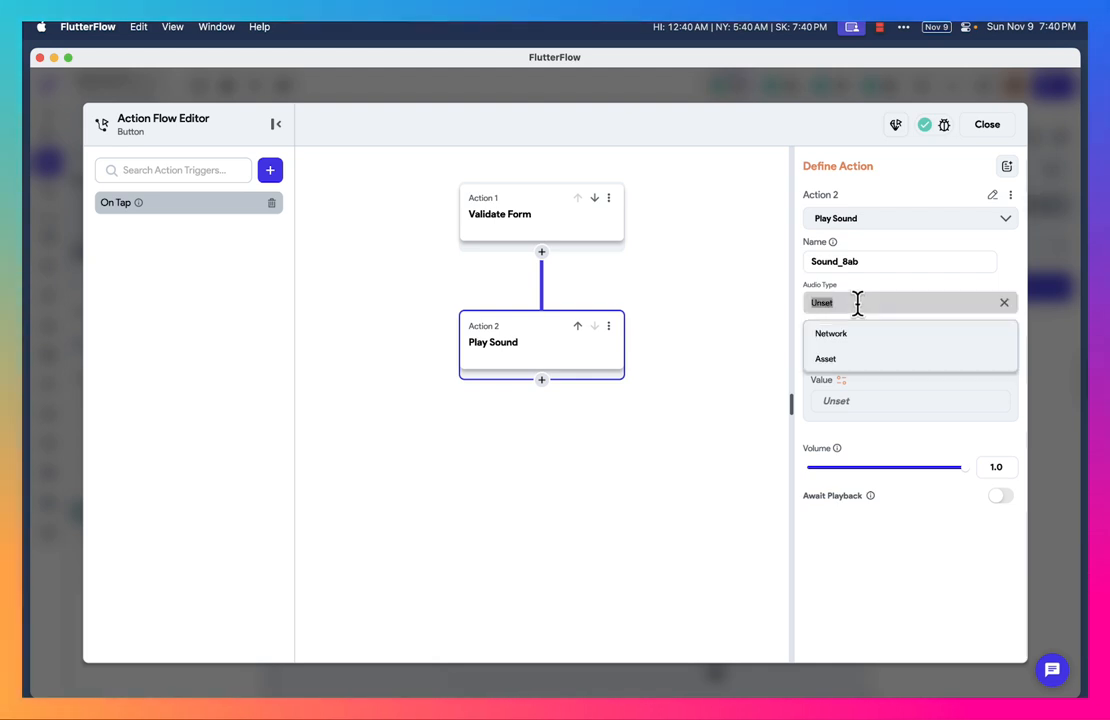
{"action": "left_click", "coordinate": [849, 362]}
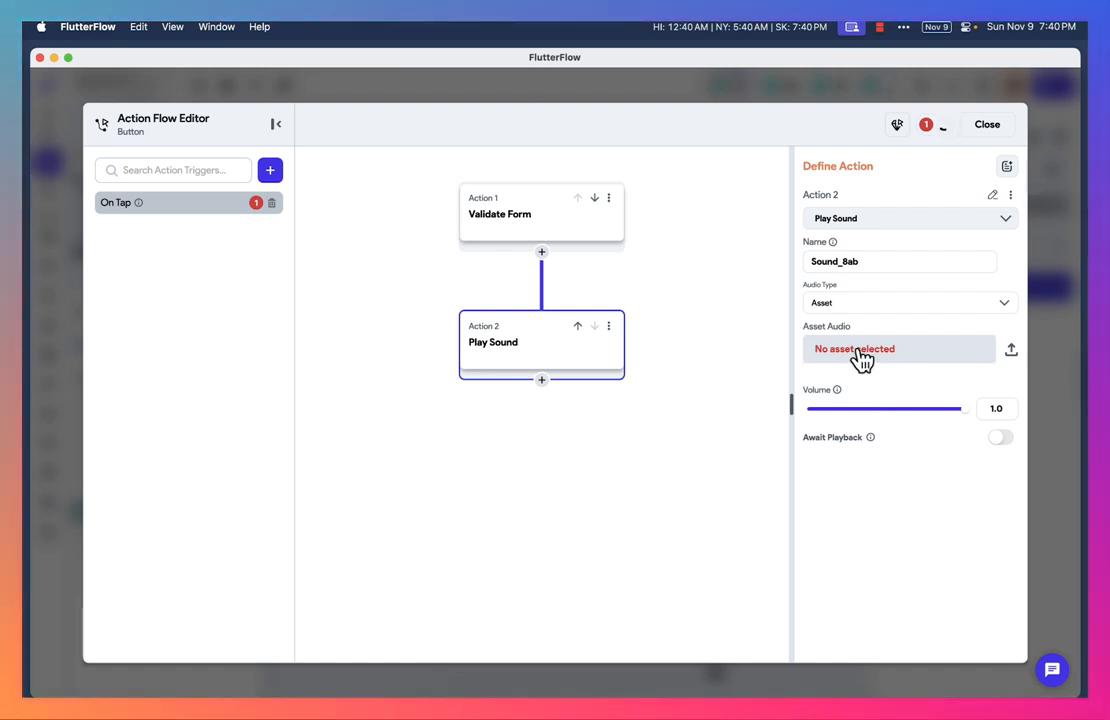
{"action": "left_click", "coordinate": [862, 355]}
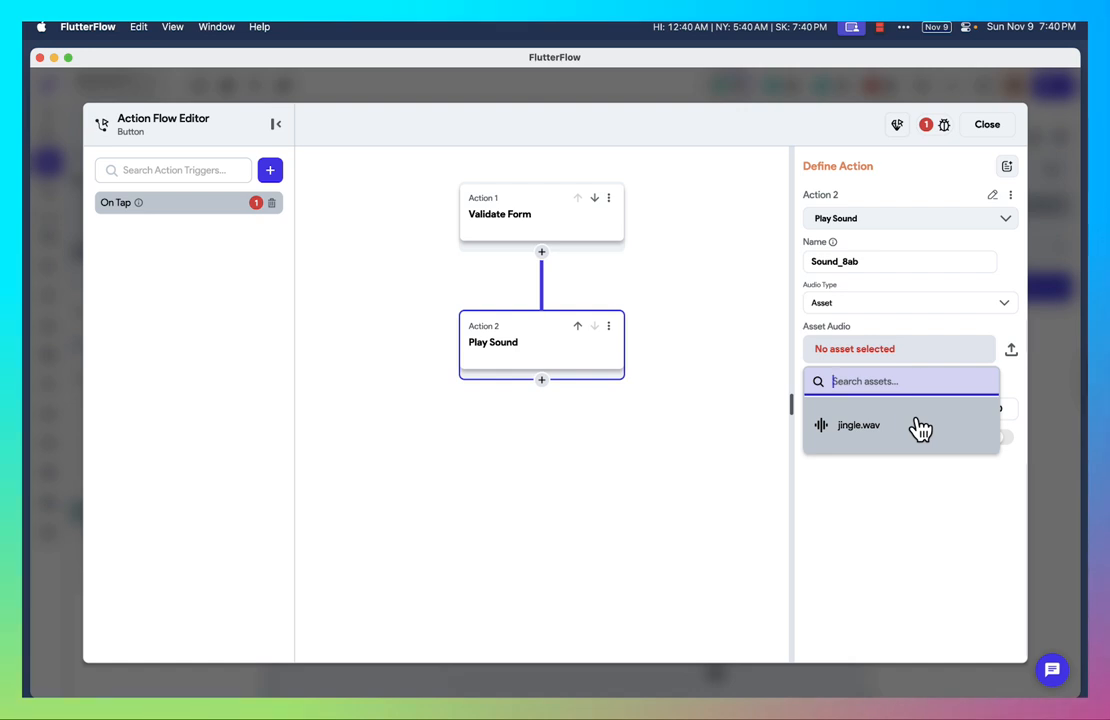
{"action": "left_click", "coordinate": [888, 428]}
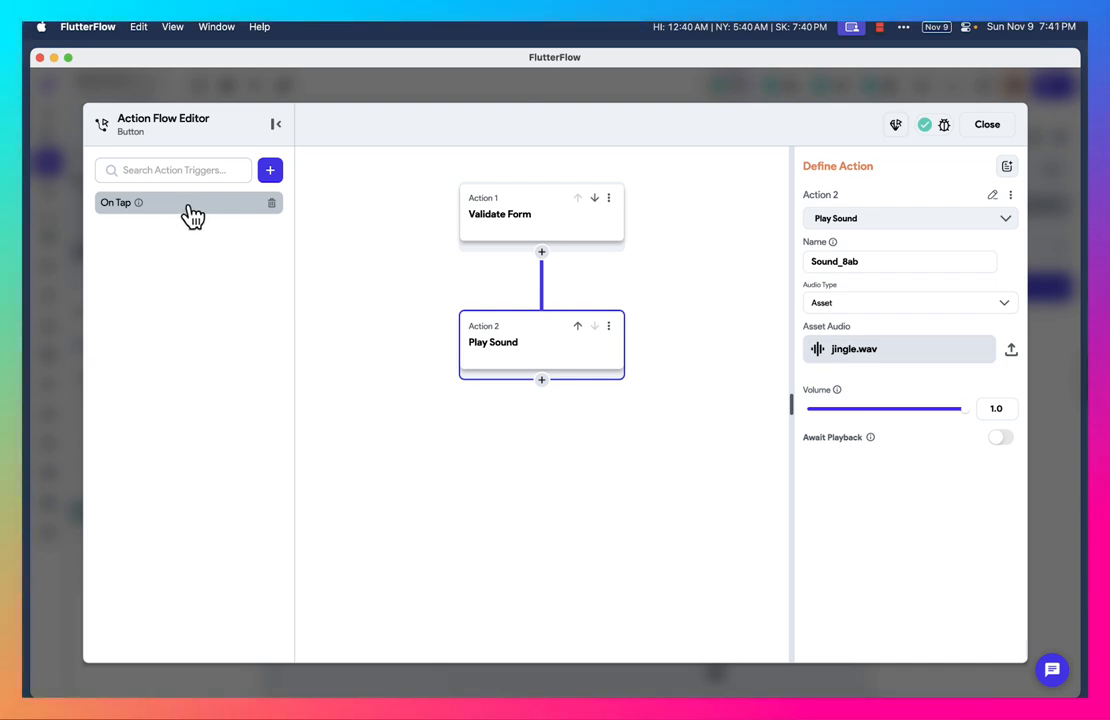
Add an Update App State action after Play Sound and include the userName field in it
{"action": "left_click", "coordinate": [502, 240]}
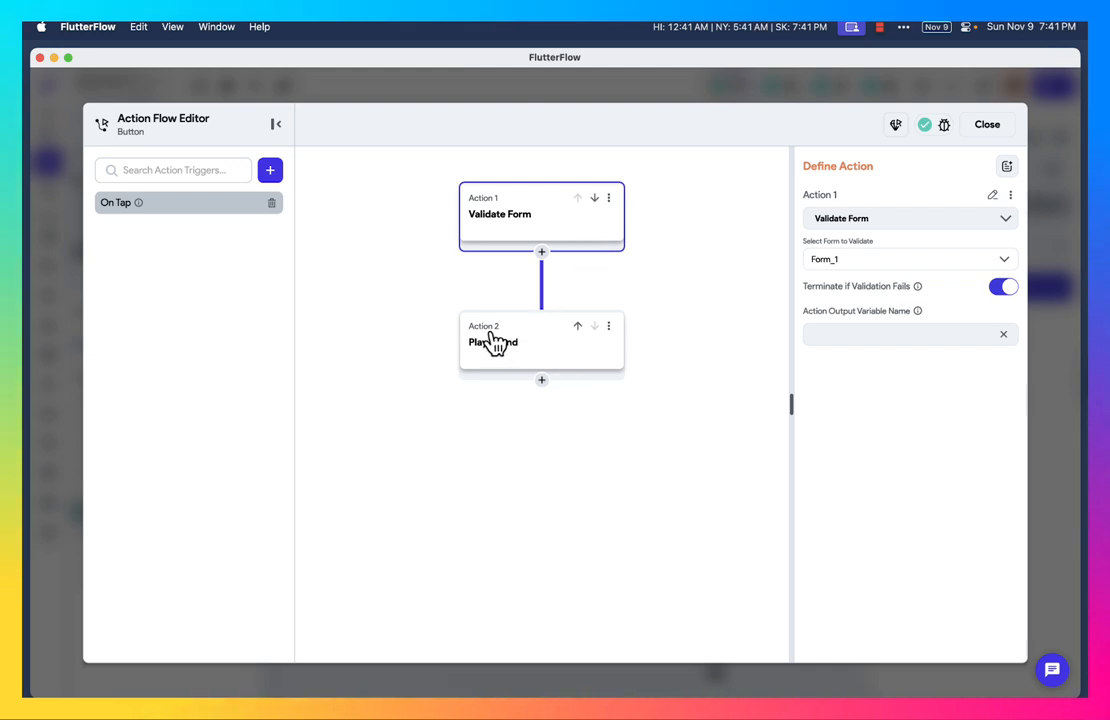
{"action": "left_click", "coordinate": [545, 387]}
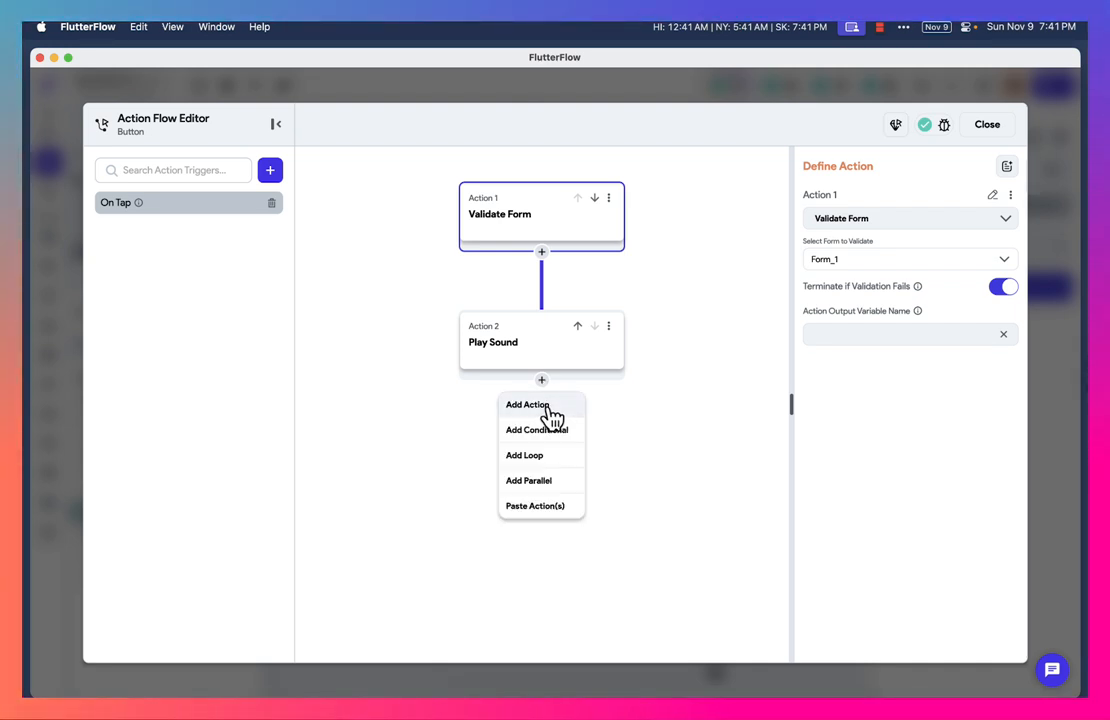
{"action": "left_click", "coordinate": [528, 405]}
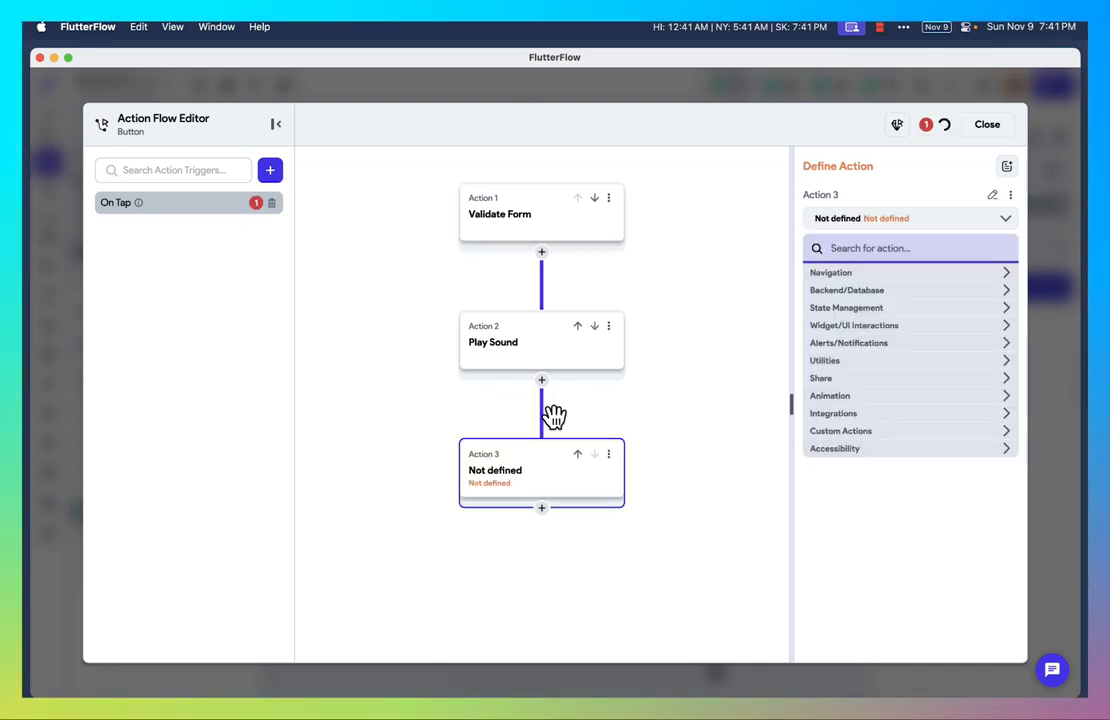
{"action": "left_click", "coordinate": [877, 316]}
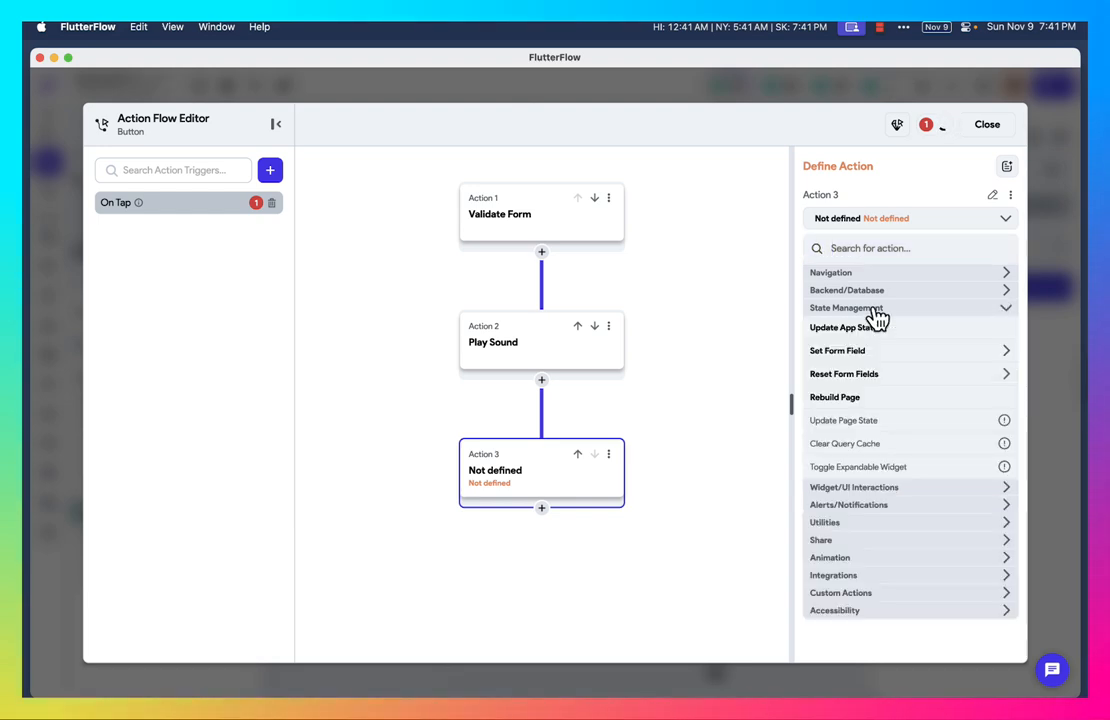
{"action": "left_click", "coordinate": [878, 332]}
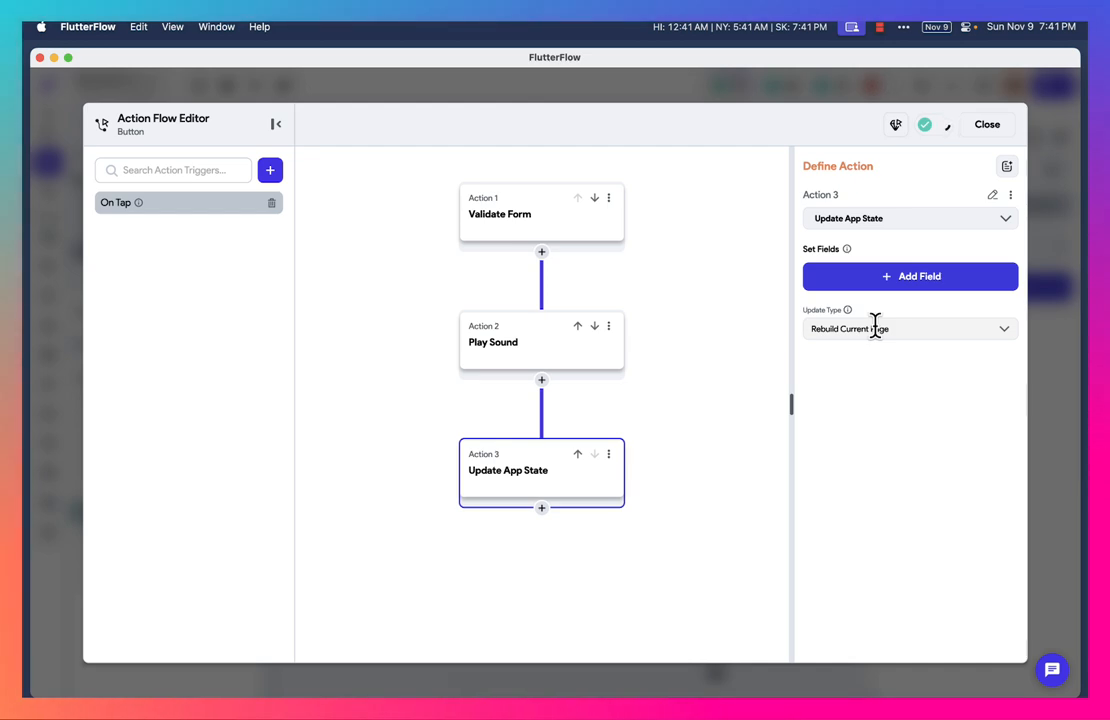
{"action": "left_click", "coordinate": [920, 287]}
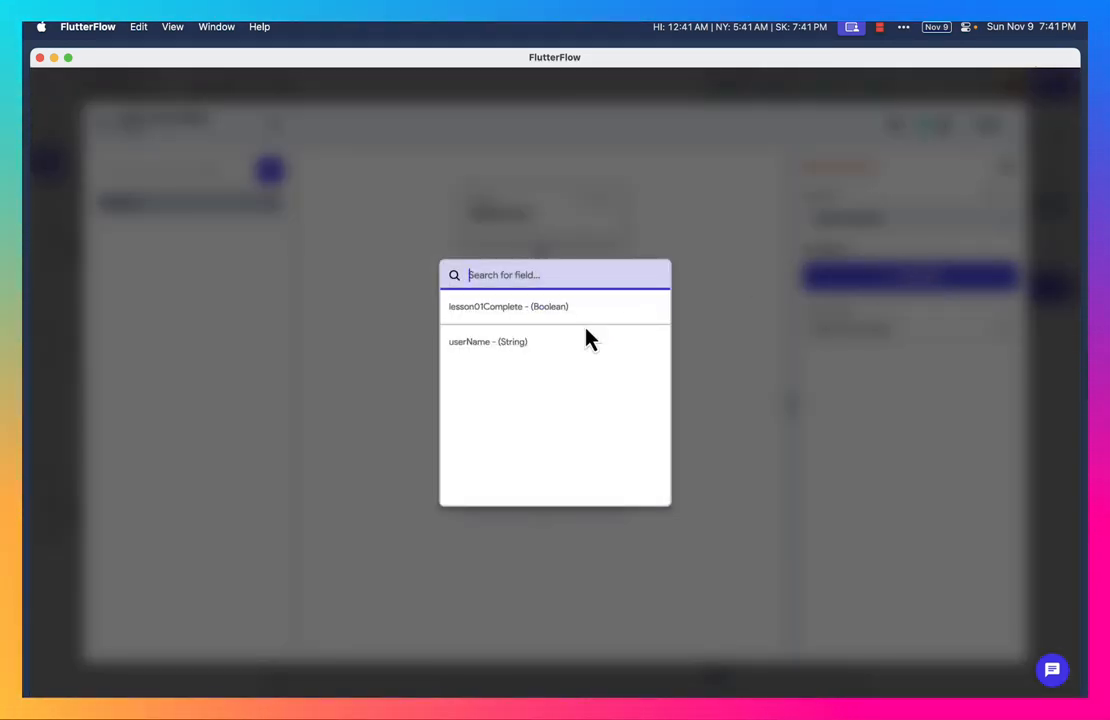
{"action": "left_click", "coordinate": [516, 350]}
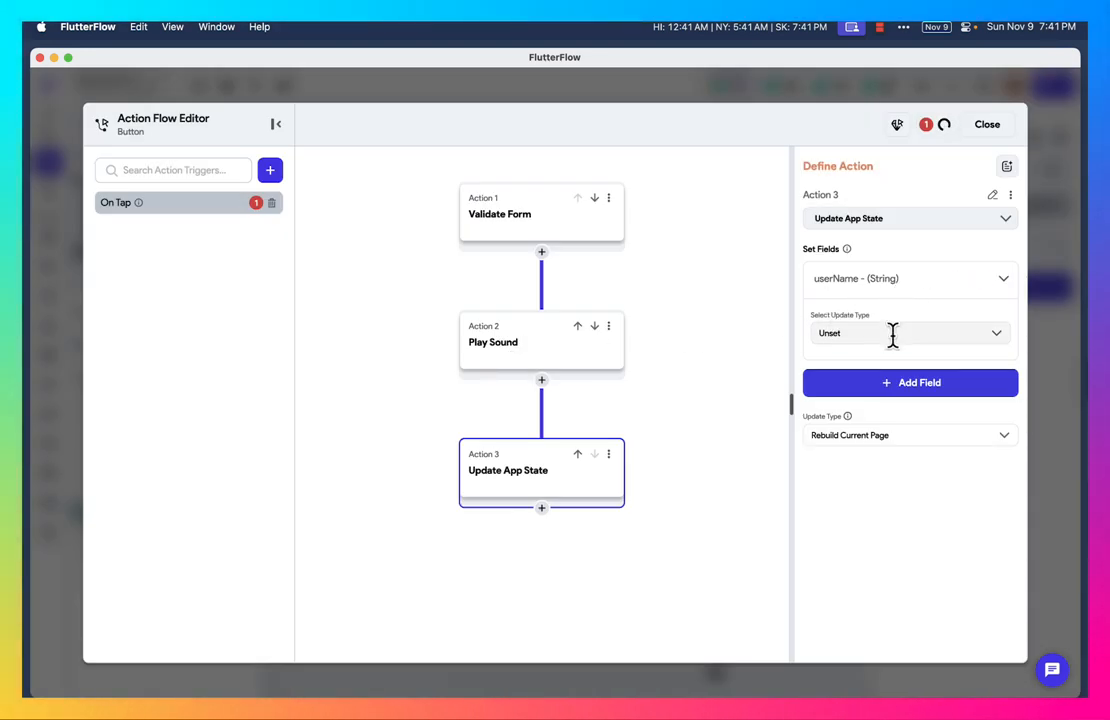
Give userName the Set Value update type, taking its value from the widget state of the TextField (Enter your first name)
{"action": "left_click", "coordinate": [823, 333]}
{"action": "left_click", "coordinate": [810, 367]}
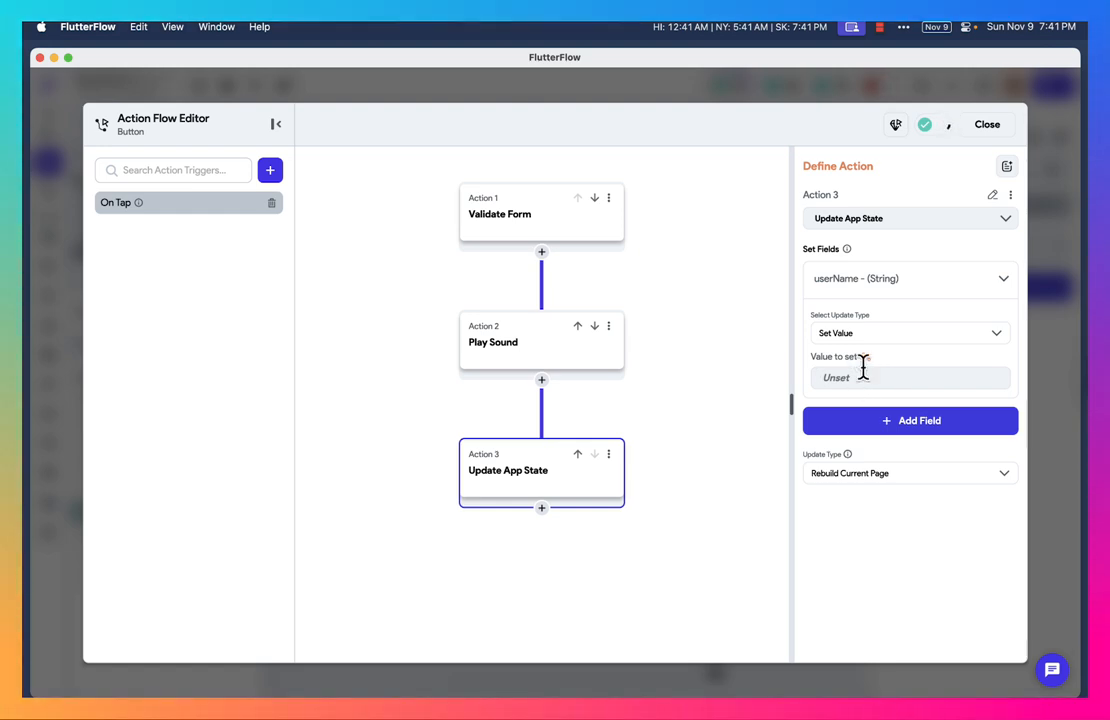
{"action": "left_click", "coordinate": [868, 364]}
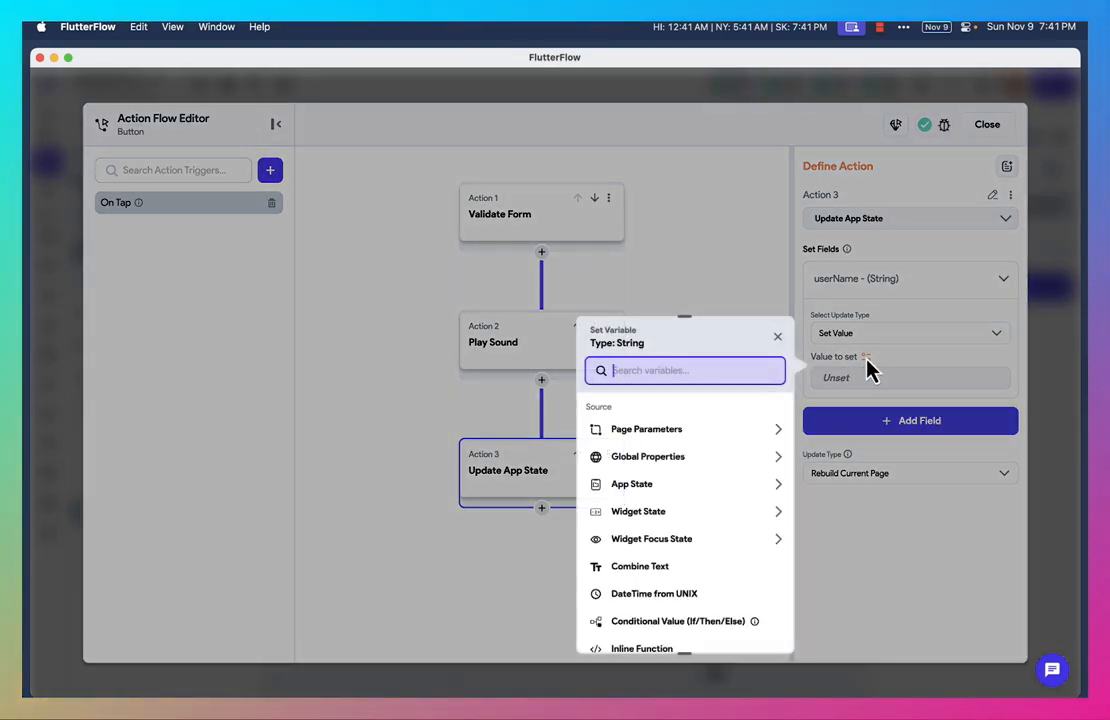
{"action": "left_click", "coordinate": [771, 517]}
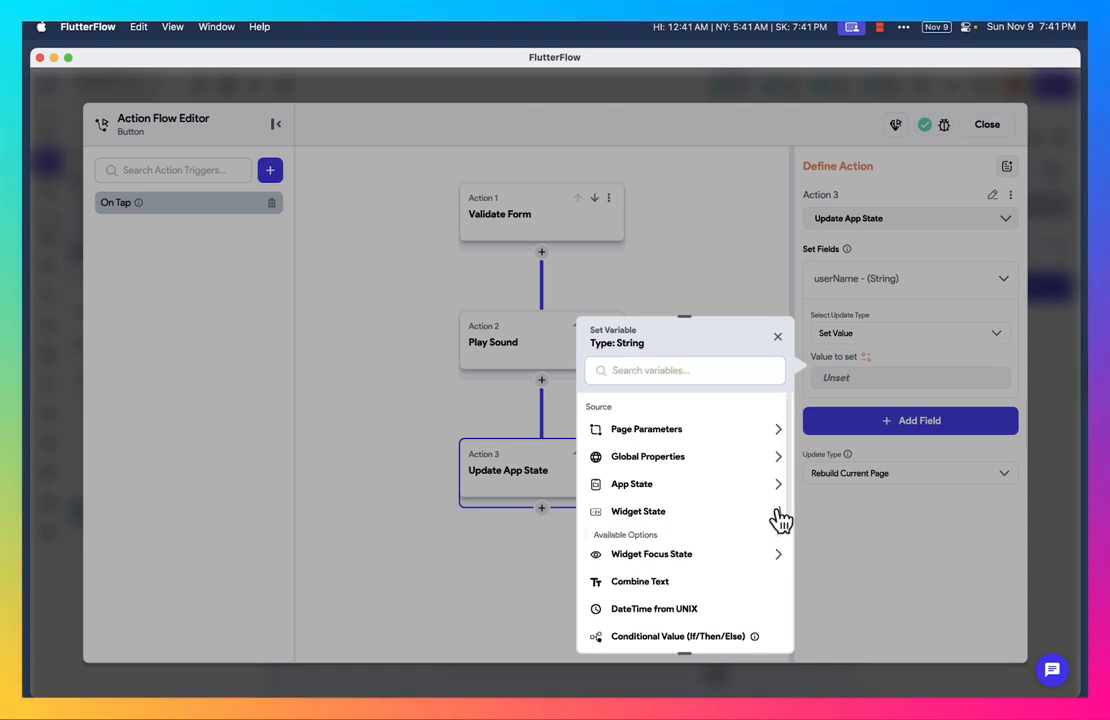
{"action": "scroll", "coordinate": [714, 552], "scroll_direction": "down", "scroll_amount": 2}
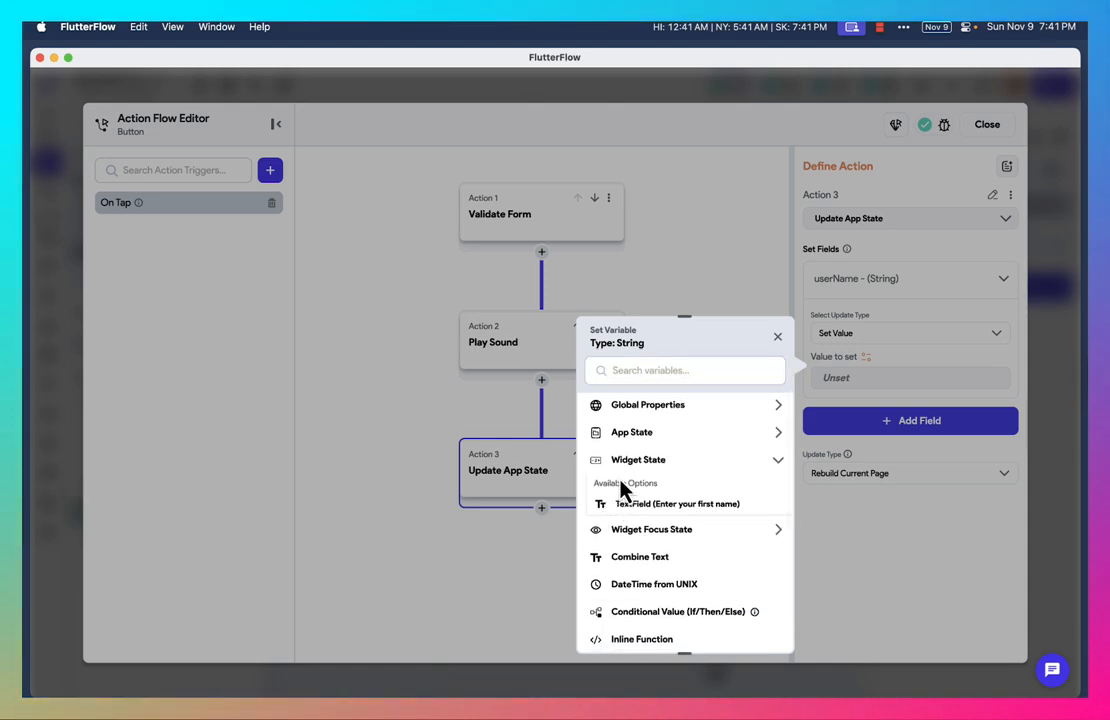
{"action": "left_click", "coordinate": [674, 506]}
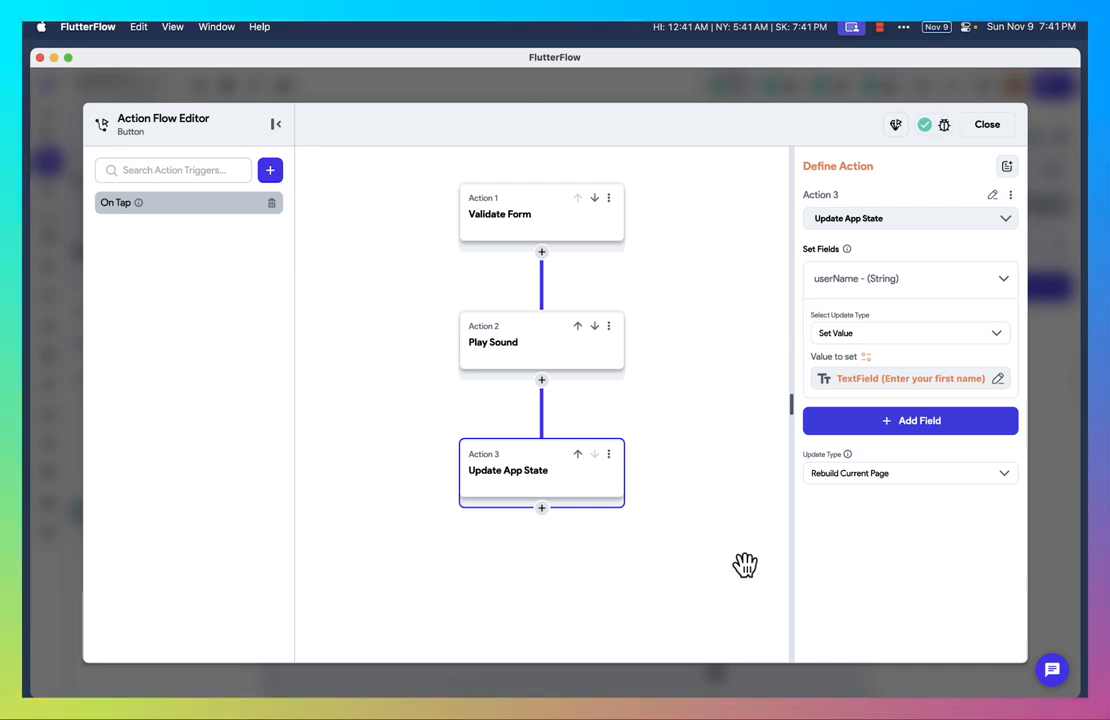
Add a Navigate To LessonMenuPage action after Update App State and close the action flow editor
{"action": "left_click", "coordinate": [542, 508]}
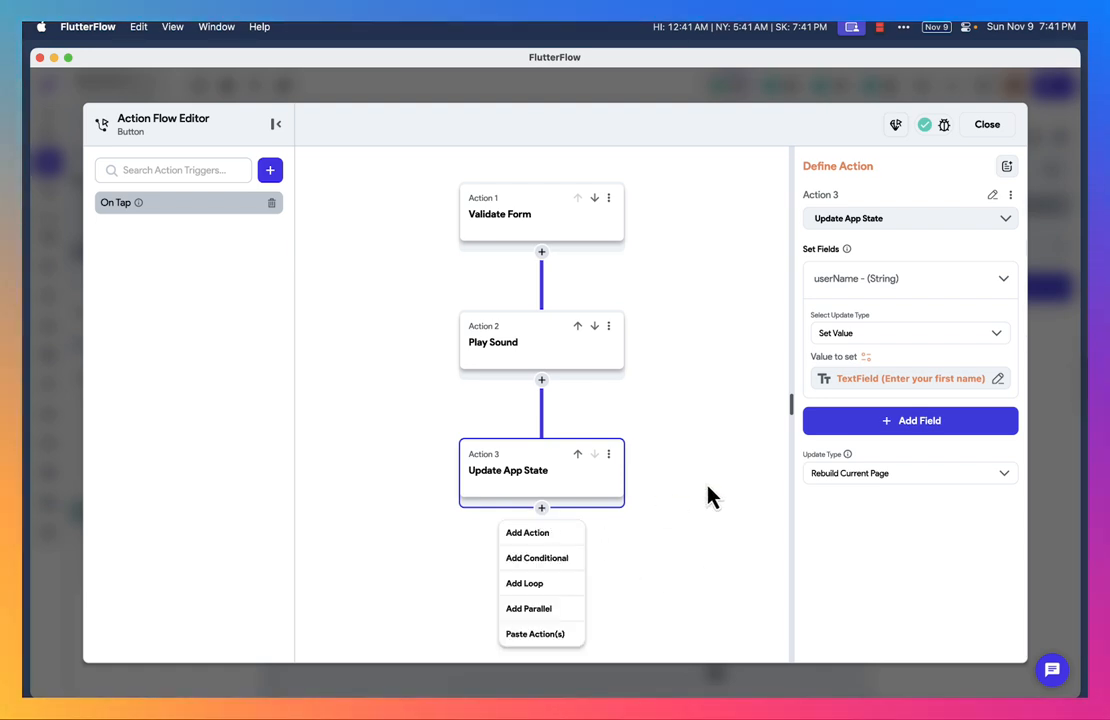
{"action": "left_click", "coordinate": [562, 538]}
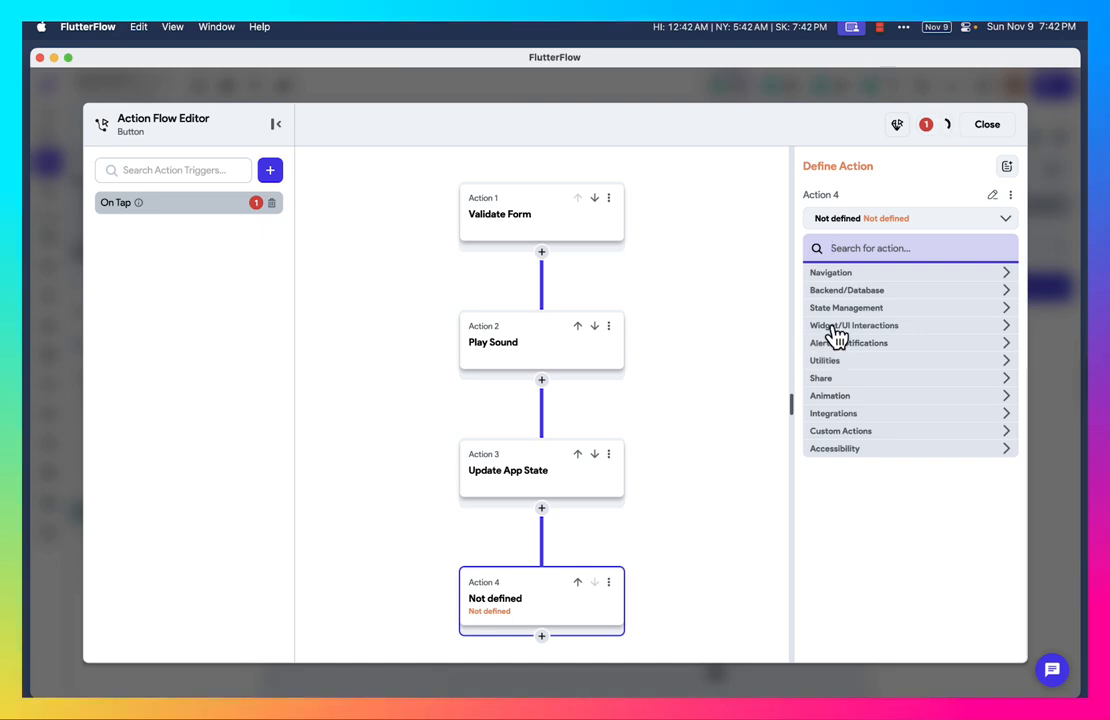
{"action": "left_click", "coordinate": [838, 276]}
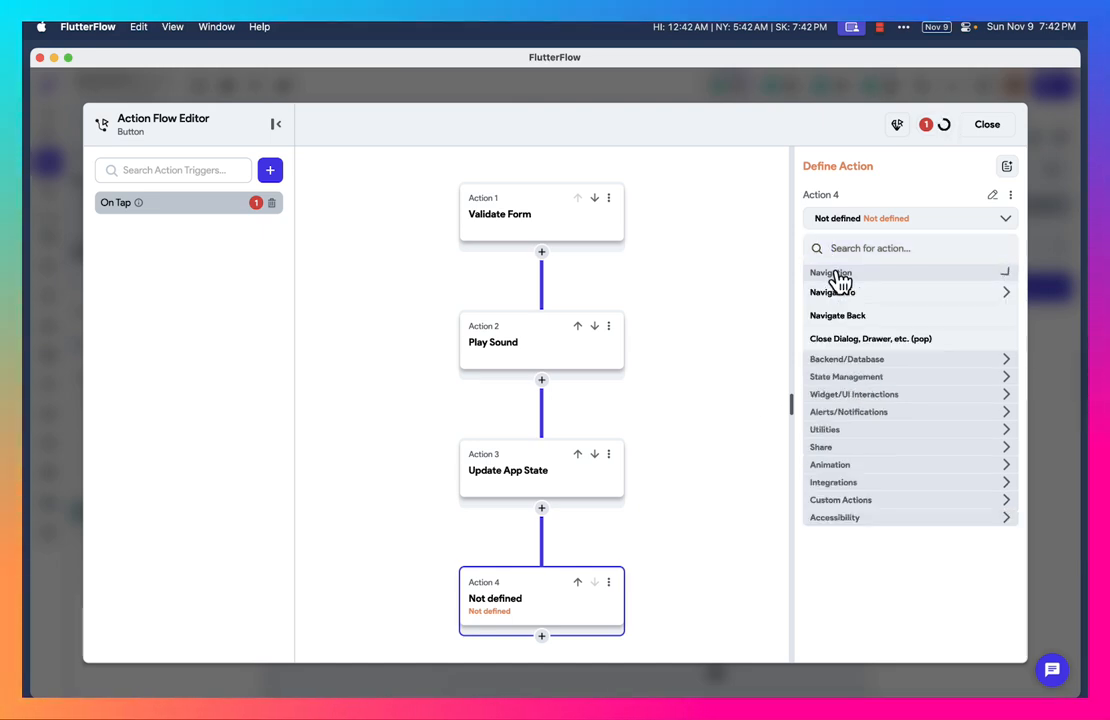
{"action": "left_click", "coordinate": [904, 296]}
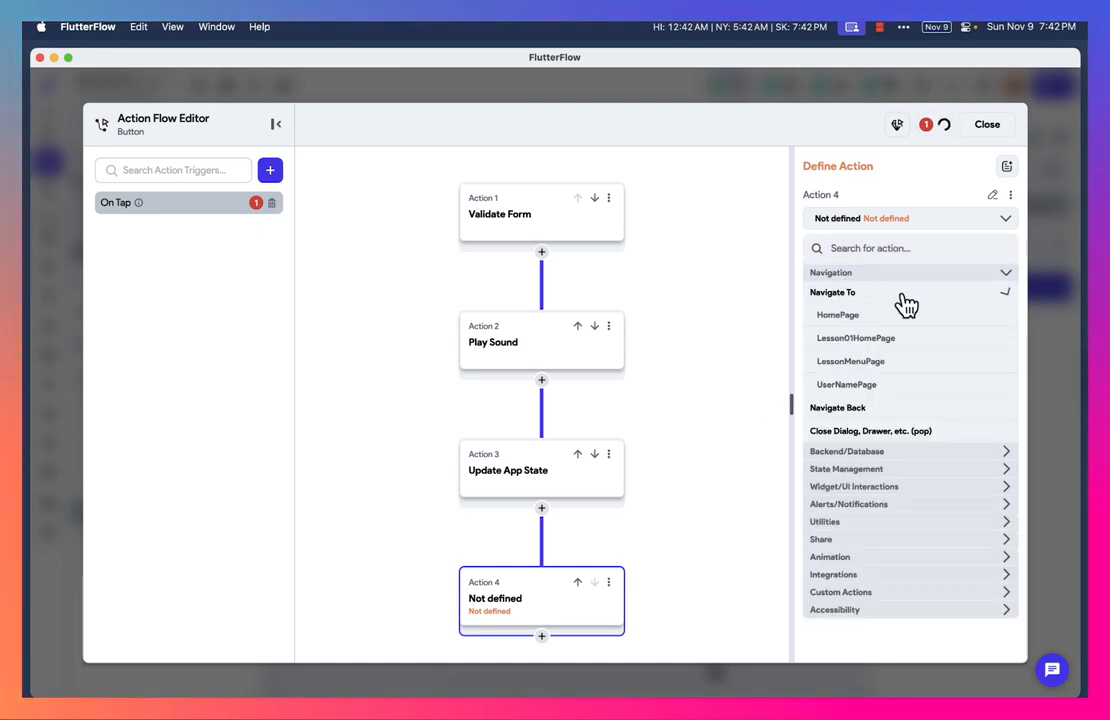
{"action": "left_click", "coordinate": [884, 362]}
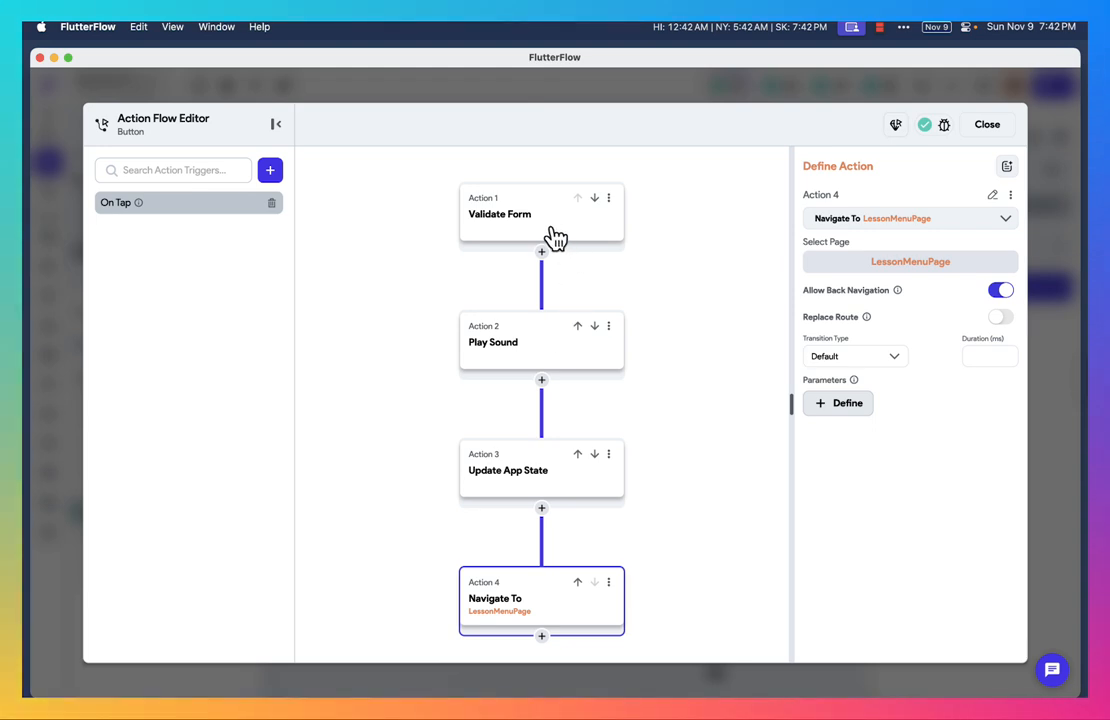
{"action": "left_click", "coordinate": [988, 126]}
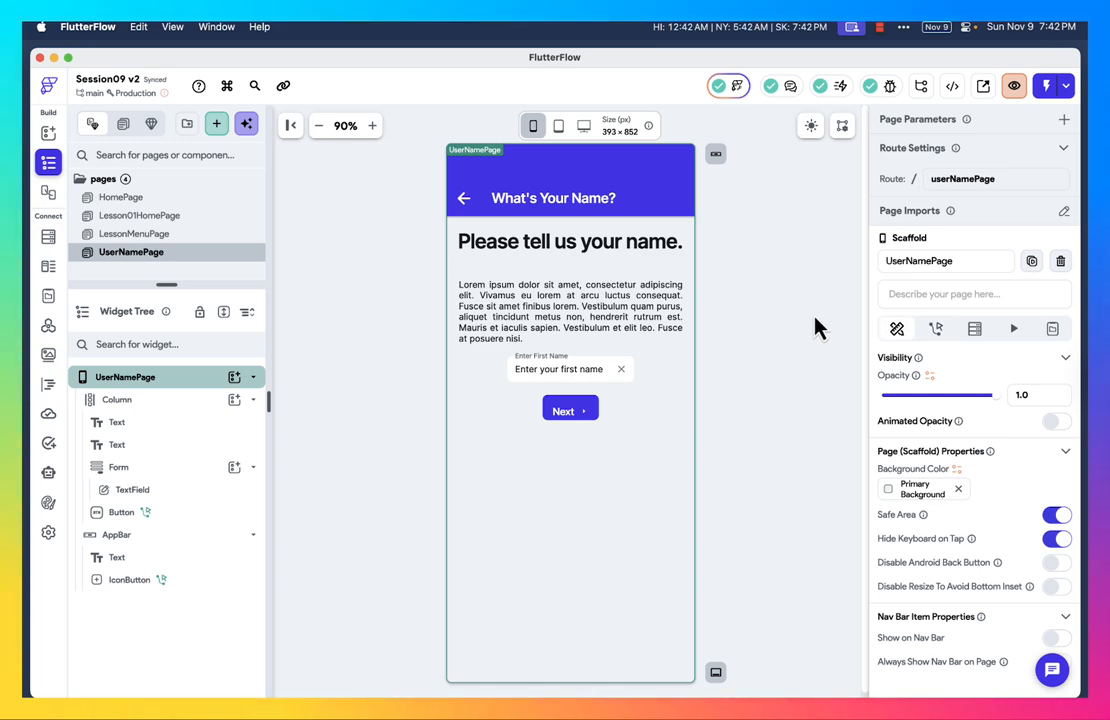
Launch the app in test mode and collapse the Global Properties among the debug variables
{"action": "left_click", "coordinate": [1068, 88]}
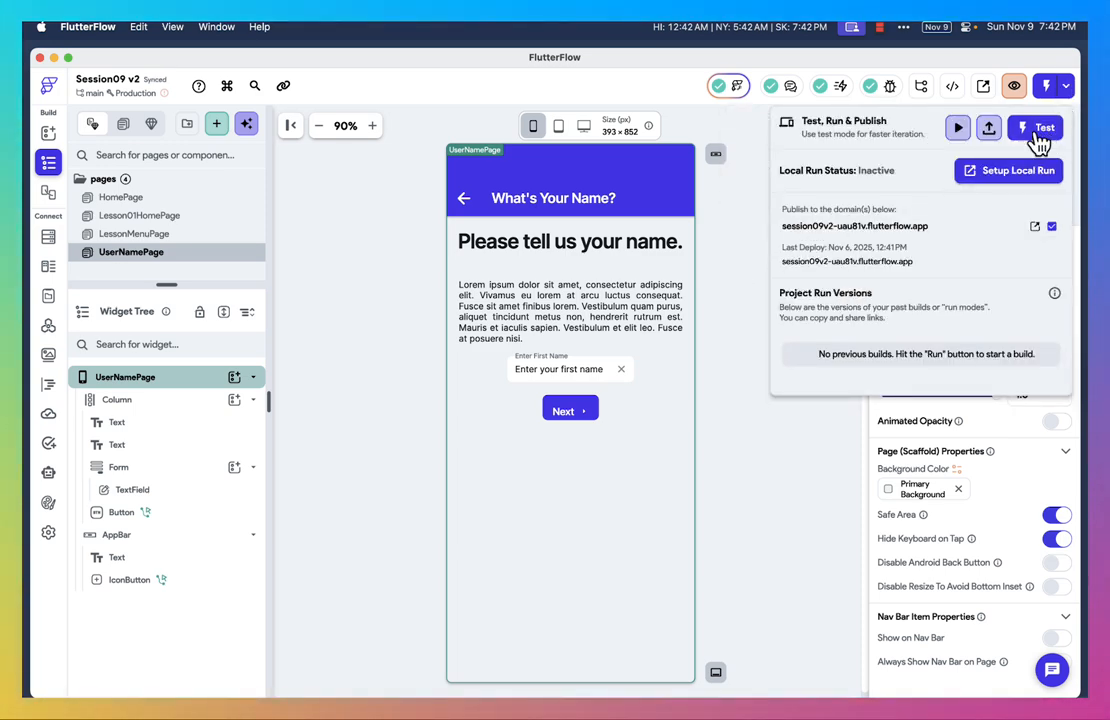
{"action": "left_click", "coordinate": [1040, 130]}
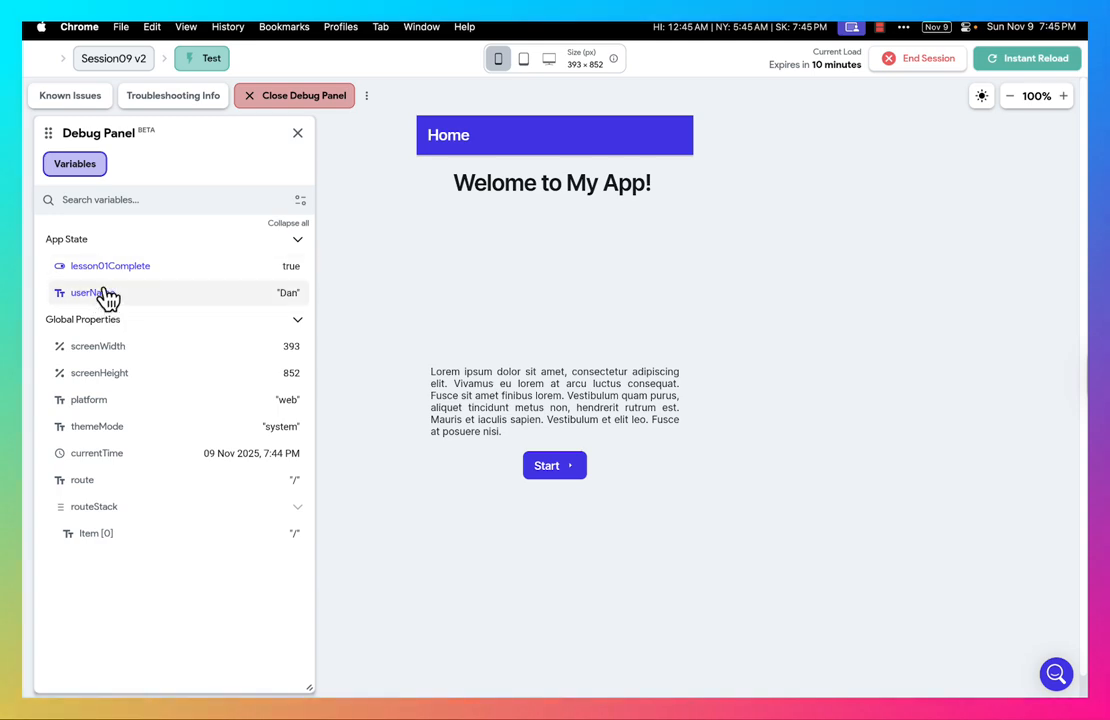
{"action": "left_click", "coordinate": [298, 321]}
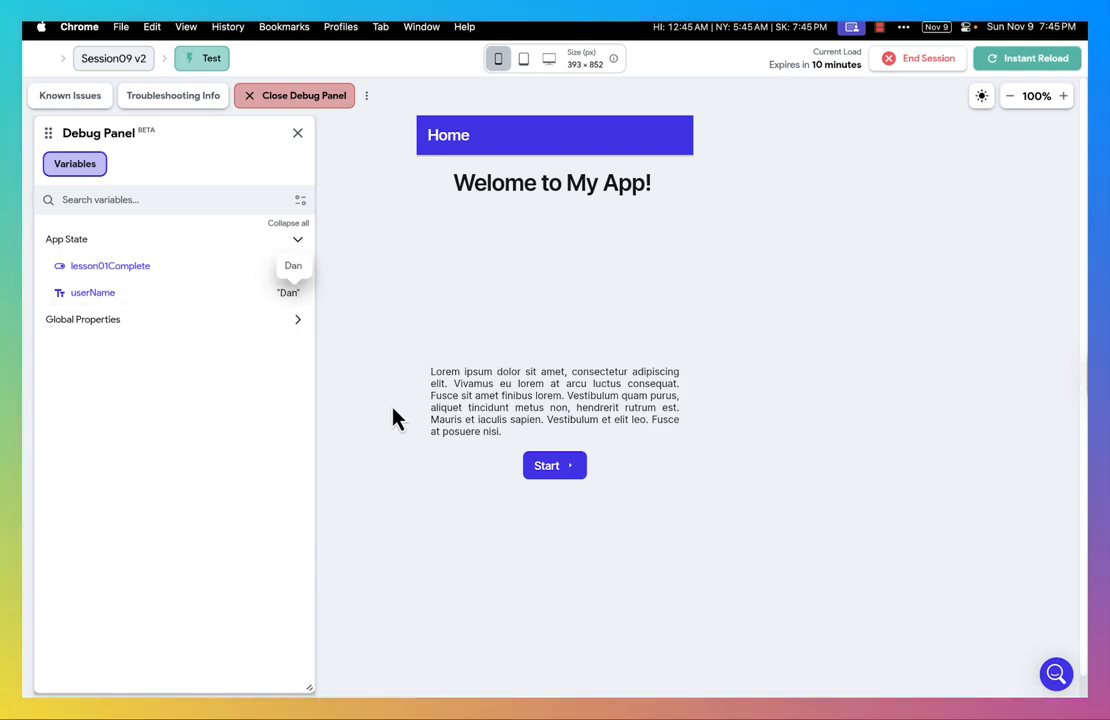
Test the form validation by going from Home to the name page, clearing the first name field and submitting it empty
{"action": "left_click", "coordinate": [565, 470]}
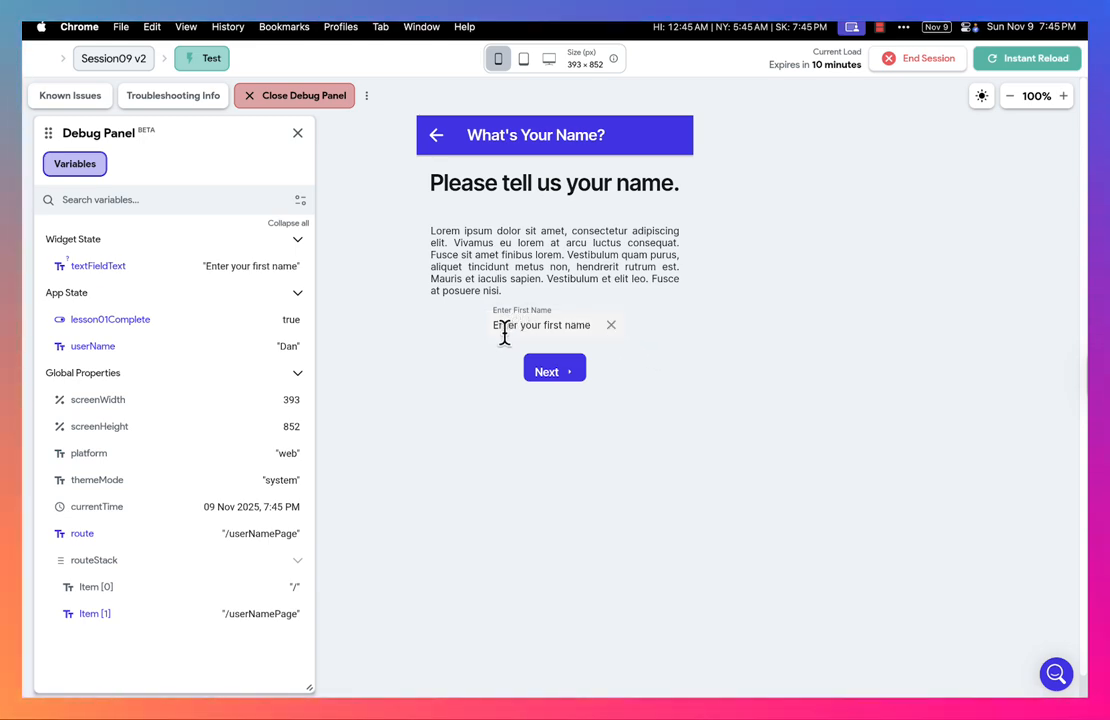
{"action": "left_click", "coordinate": [611, 325]}
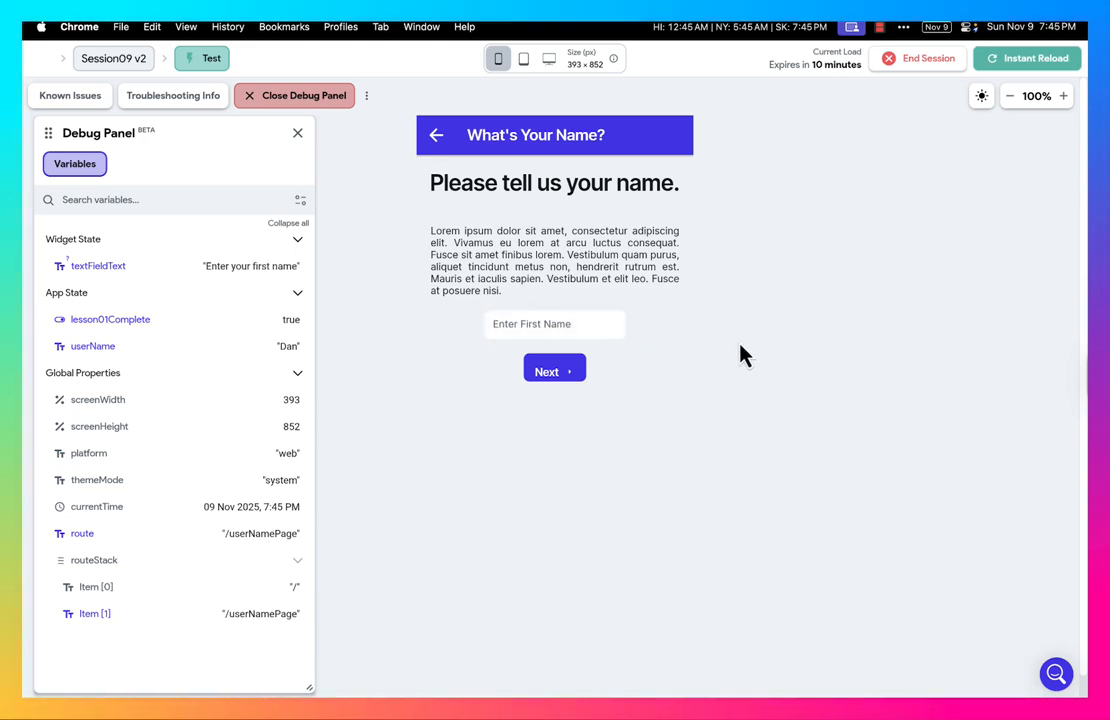
{"action": "left_click", "coordinate": [575, 323]}
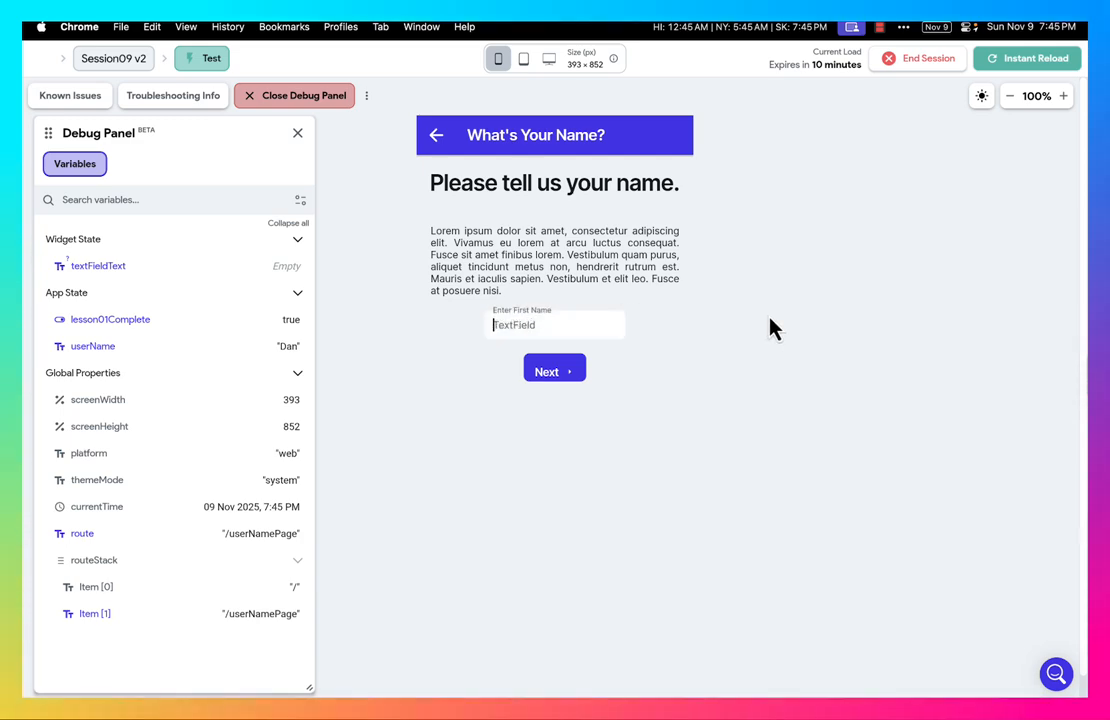
{"action": "left_click", "coordinate": [688, 451]}
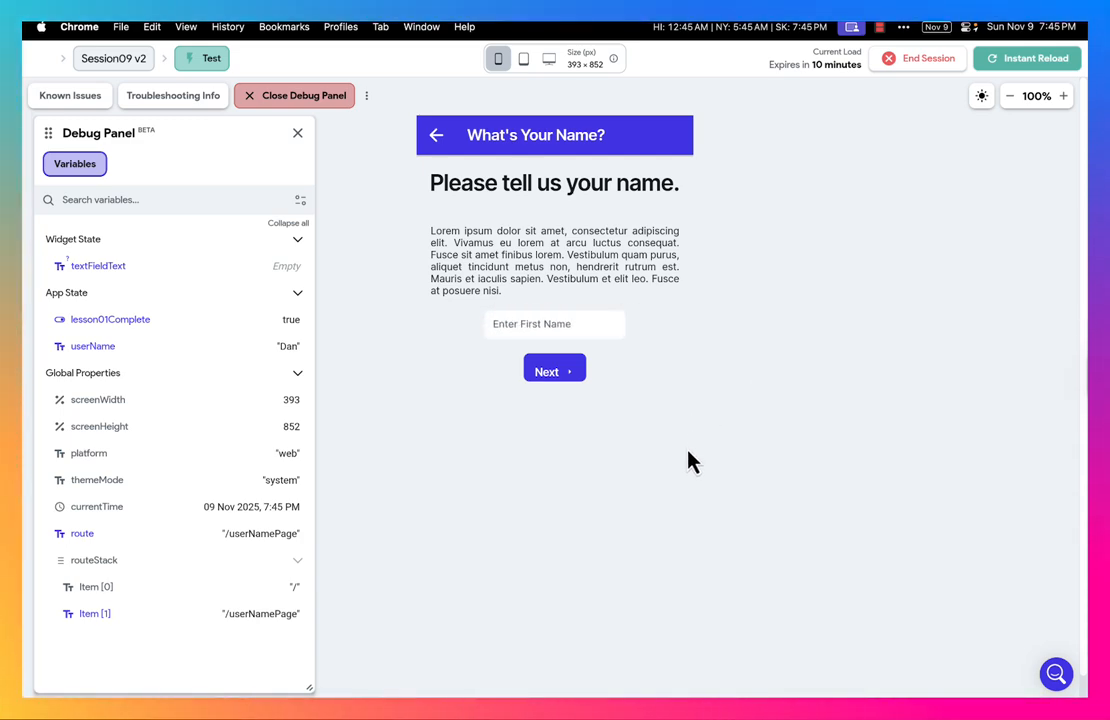
{"action": "left_click", "coordinate": [562, 375]}
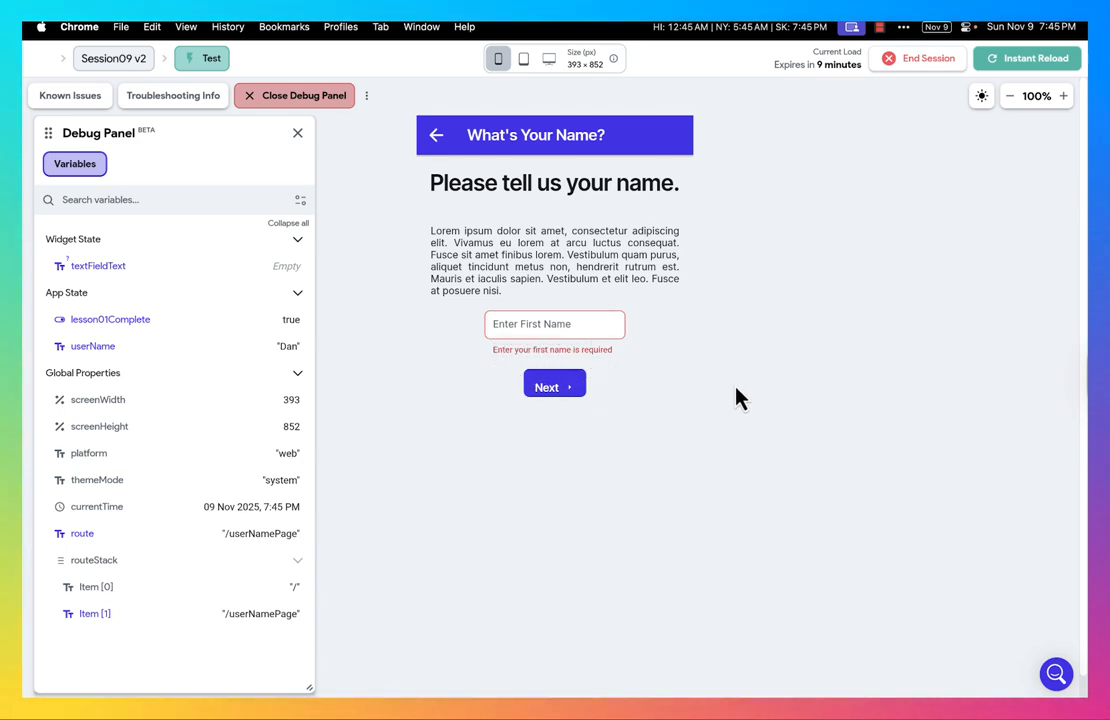
Test a valid submission by entering a first name and continuing to the Lesson Menu page
{"action": "left_click", "coordinate": [543, 325]}
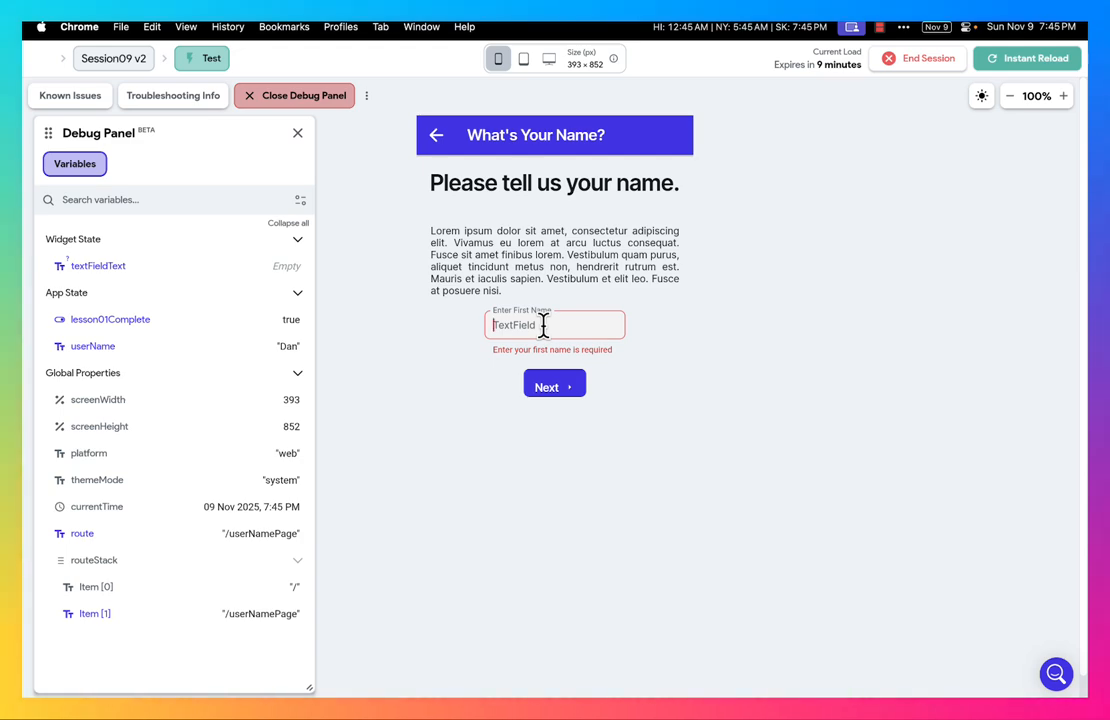
{"action": "type", "text": "Dan"}
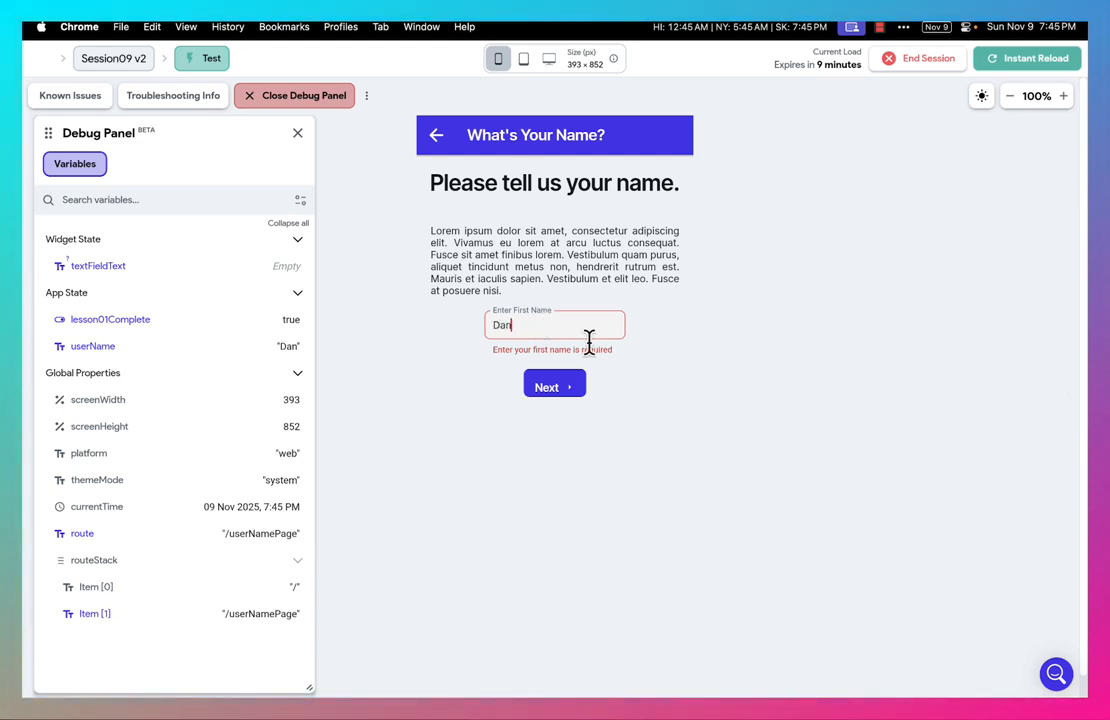
{"action": "left_click", "coordinate": [565, 390]}
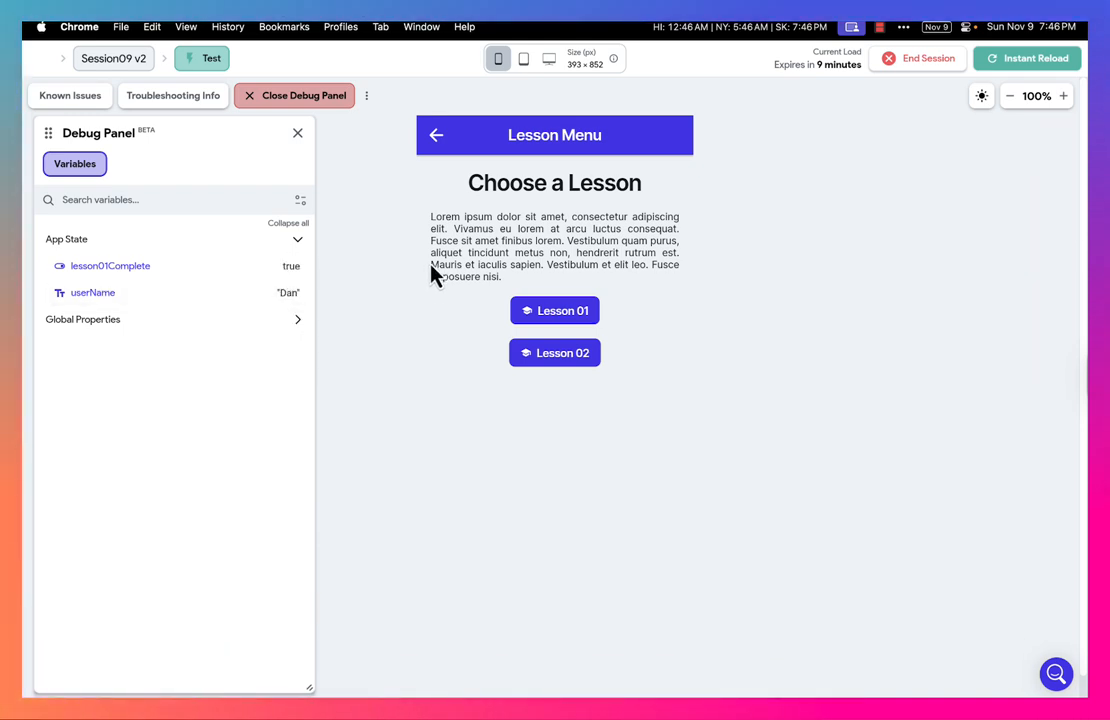
Go back to Home and reopen the name page to check what the first name field is prefilled with
{"action": "left_click", "coordinate": [438, 138]}
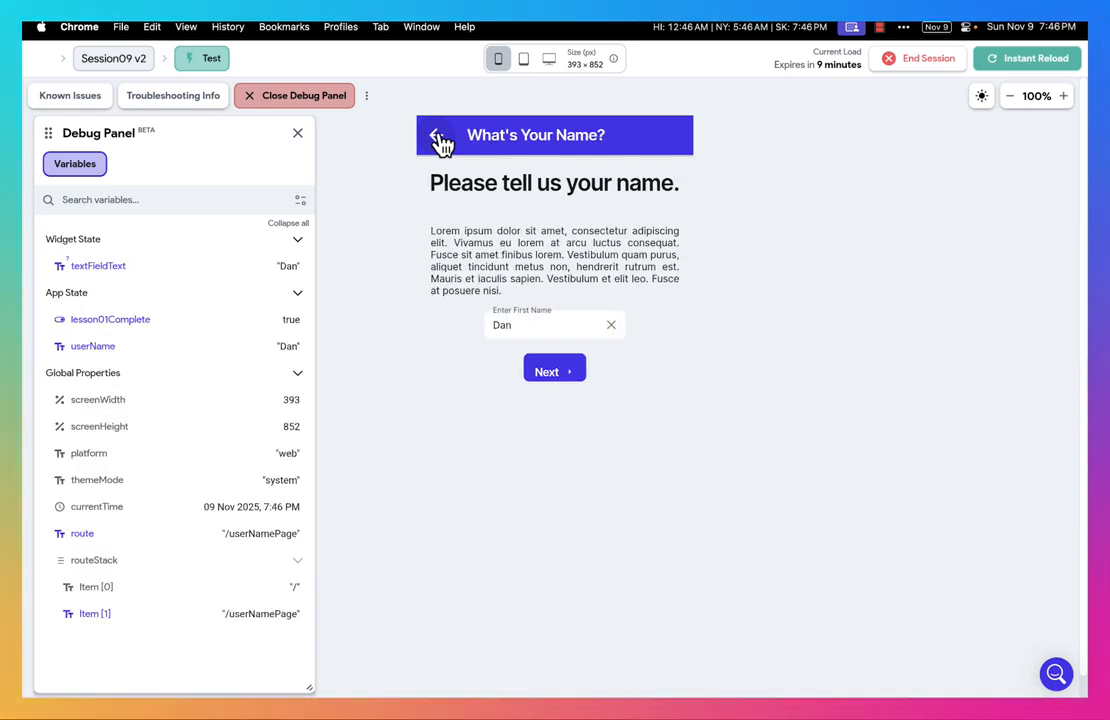
{"action": "left_click", "coordinate": [438, 138]}
{"action": "left_click", "coordinate": [574, 466]}
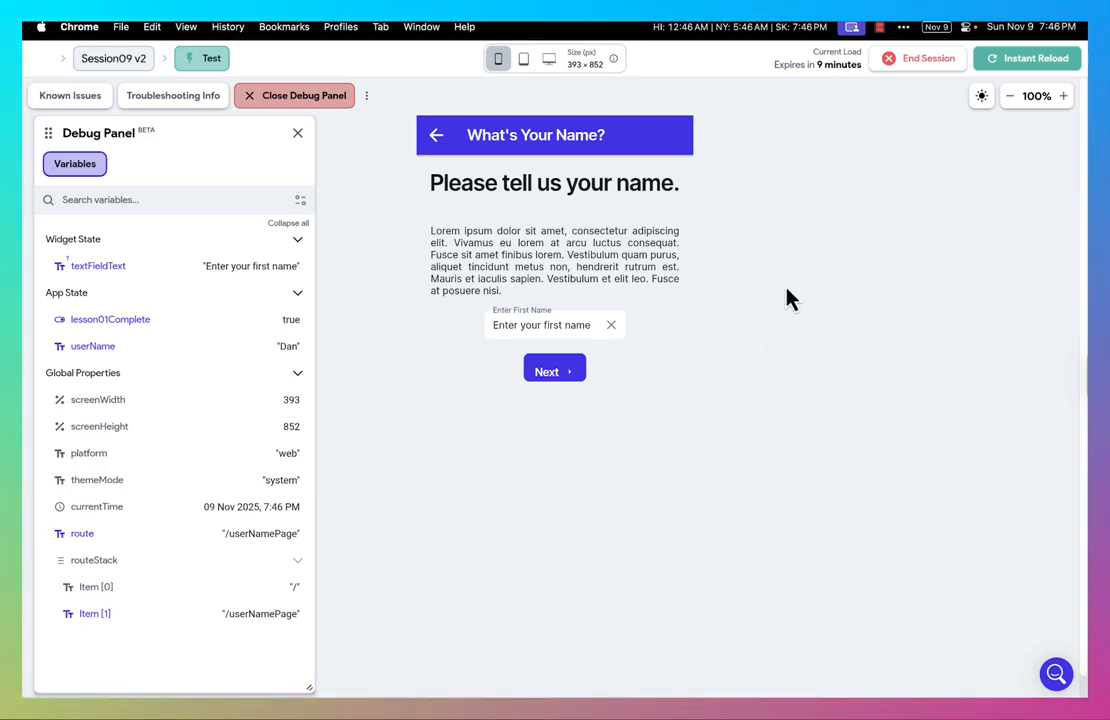
Switch to the FlutterFlow editor and clear the initial value of the first name TextField on UserNamePage
{"action": "key", "text": "ctrl+Left"}
{"action": "left_click", "coordinate": [766, 447]}
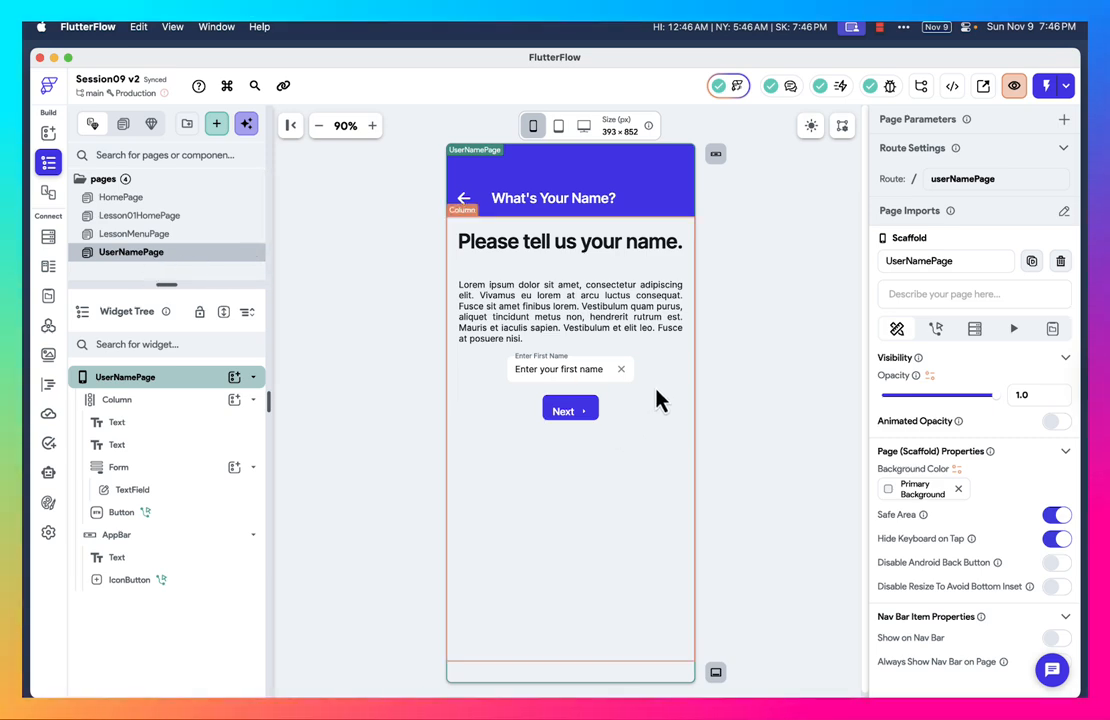
{"action": "left_click", "coordinate": [606, 378]}
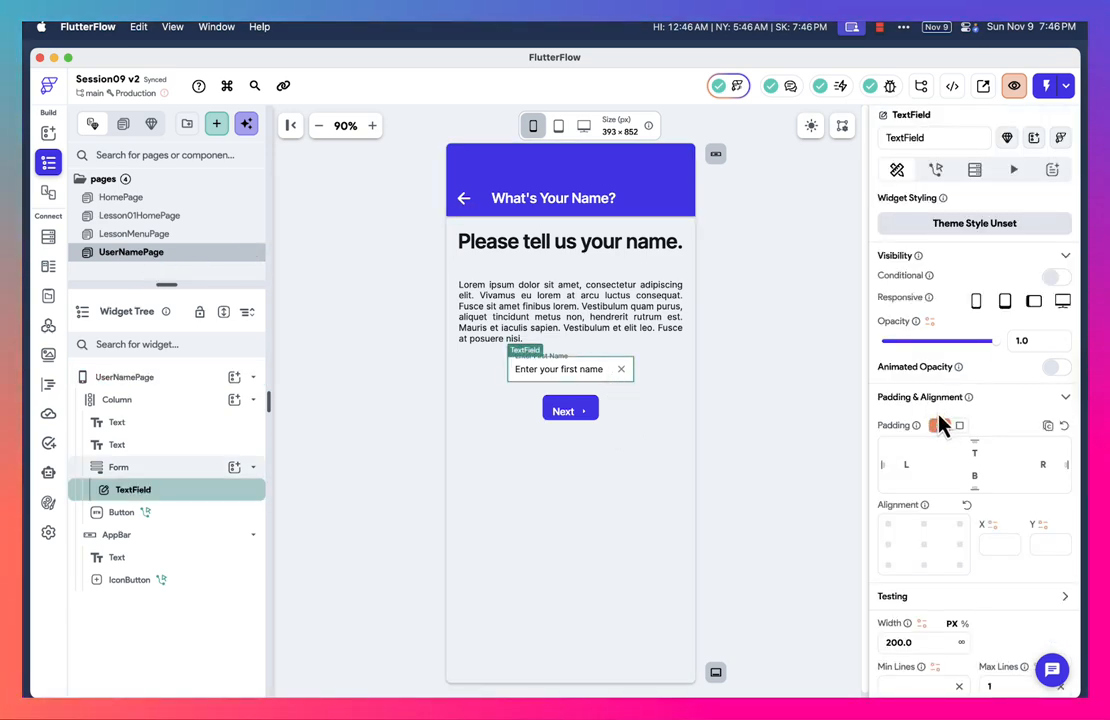
{"action": "scroll", "coordinate": [940, 424], "scroll_direction": "down", "scroll_amount": 5}
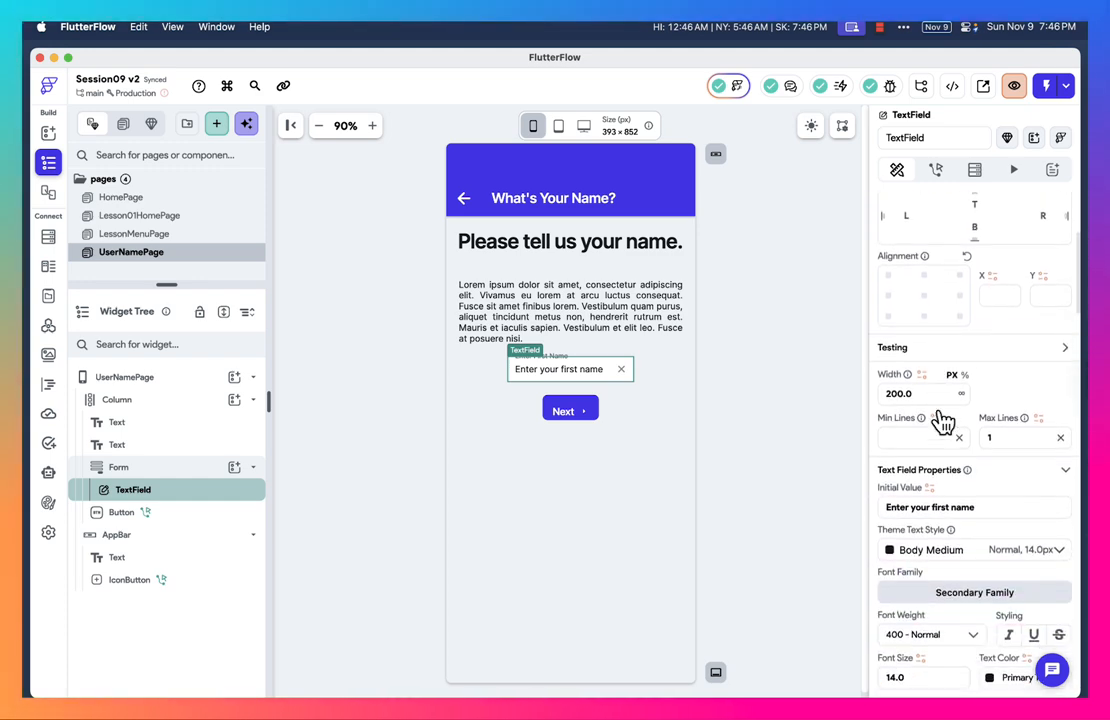
{"action": "scroll", "coordinate": [943, 424], "scroll_direction": "down", "scroll_amount": 2}
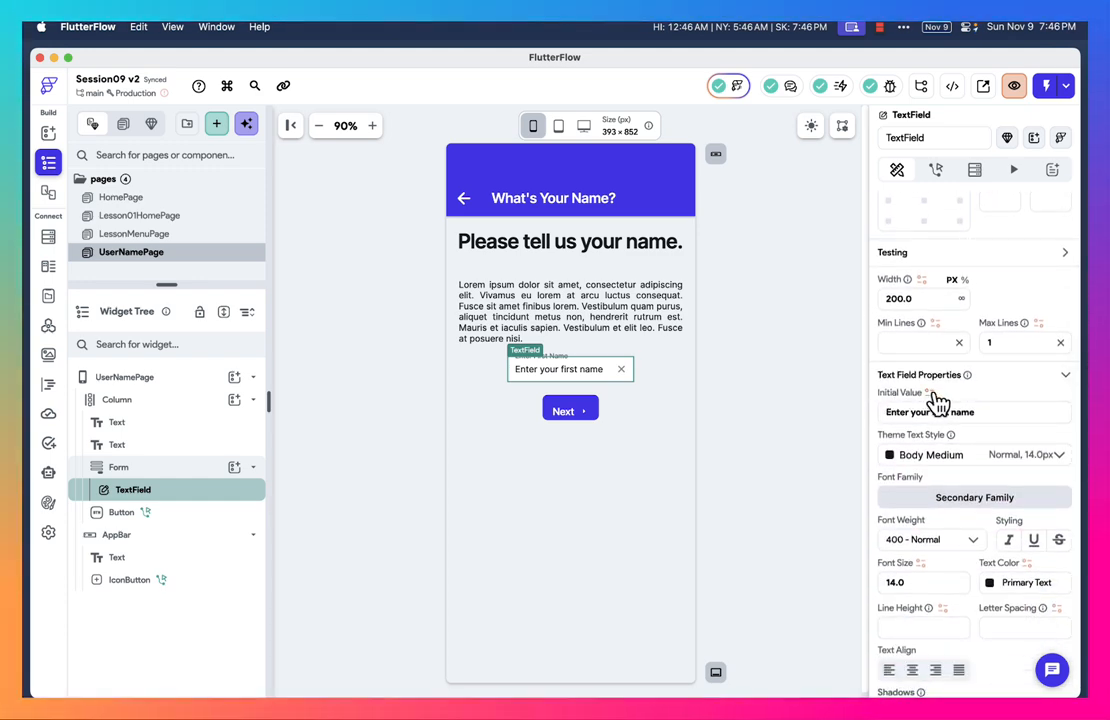
{"action": "left_click_drag", "start_coordinate": [979, 416], "coordinate": [865, 416]}
{"action": "key", "text": "BackSpace"}
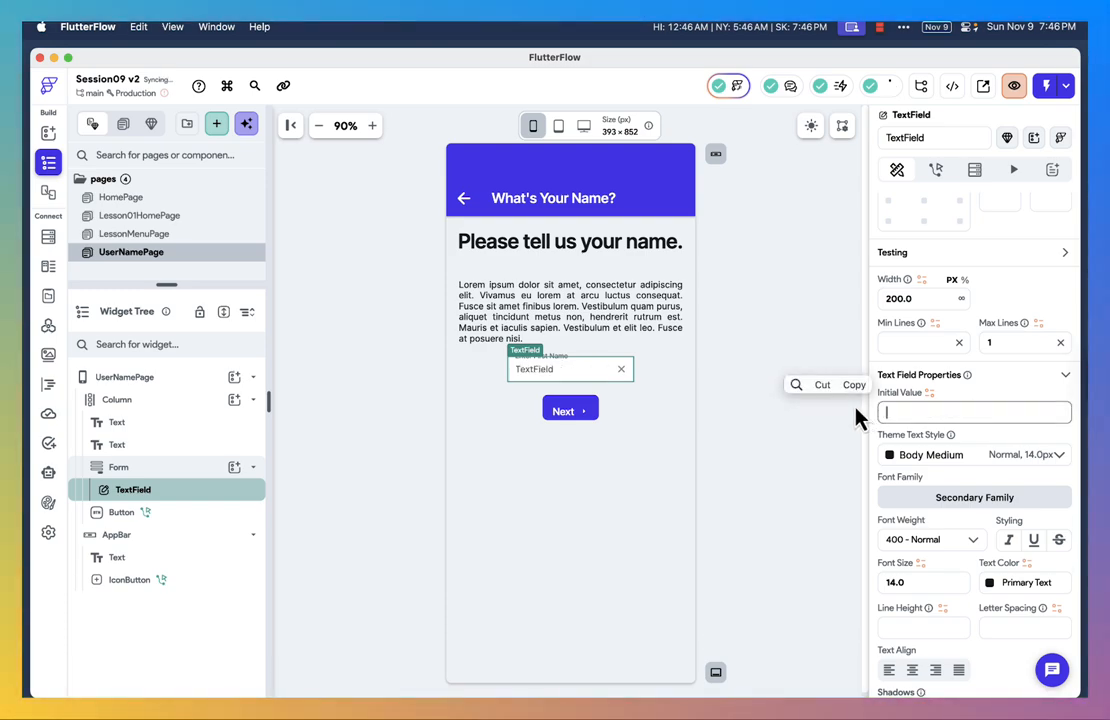
Set the TextField's initial value from the App State variable userName and deselect the field
{"action": "left_click", "coordinate": [930, 393]}
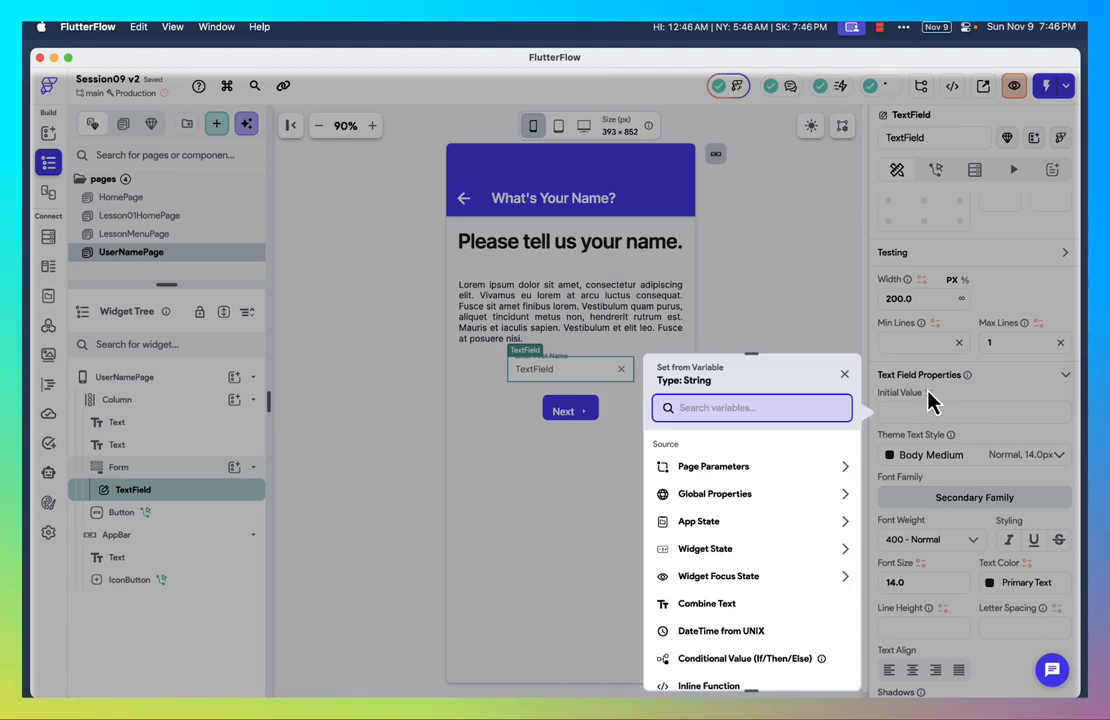
{"action": "left_click", "coordinate": [799, 524]}
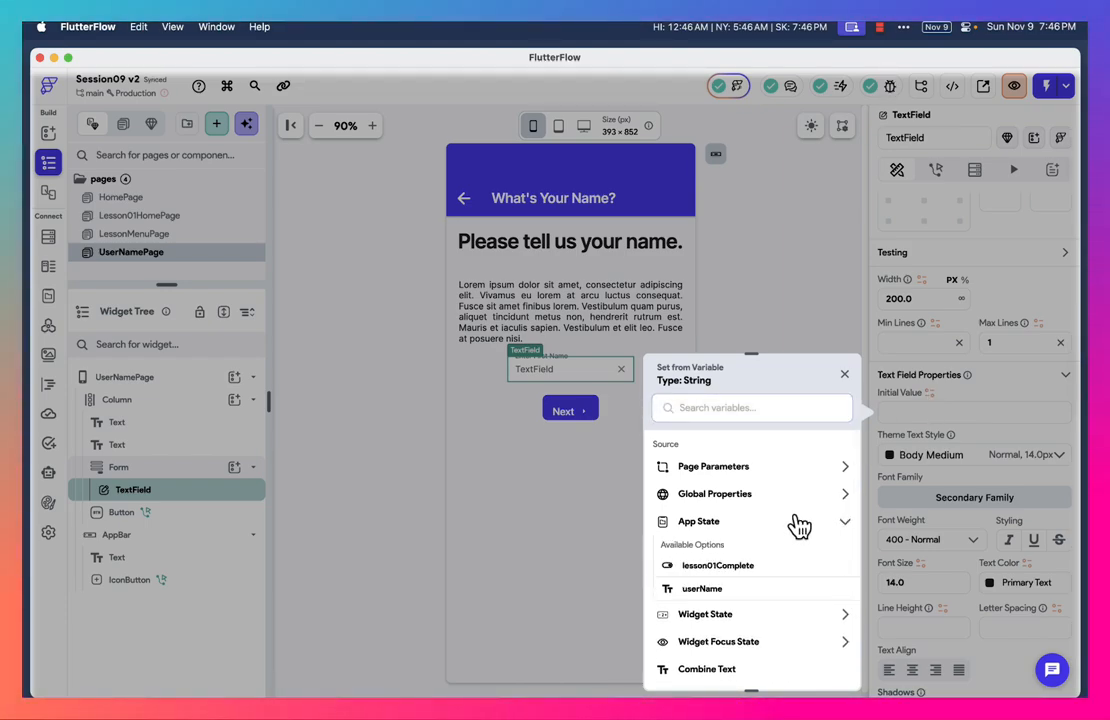
{"action": "left_click", "coordinate": [707, 591]}
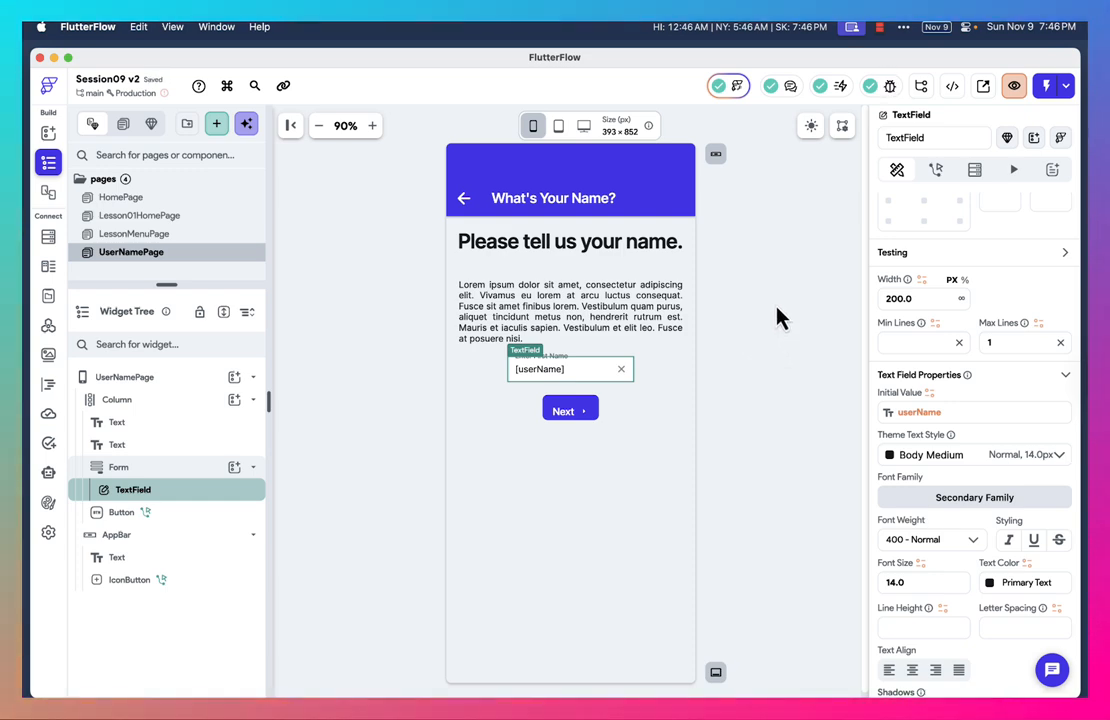
{"action": "left_click", "coordinate": [780, 318]}
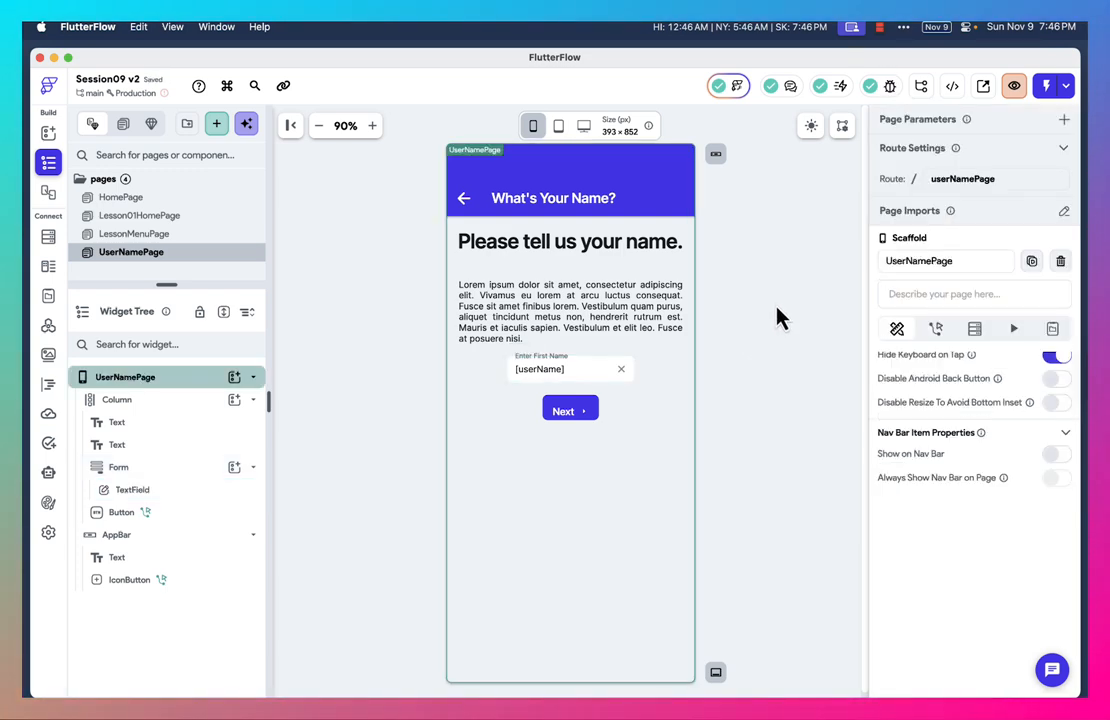
{"action": "left_click", "coordinate": [208, 225]}
{"action": "left_click", "coordinate": [585, 259]}
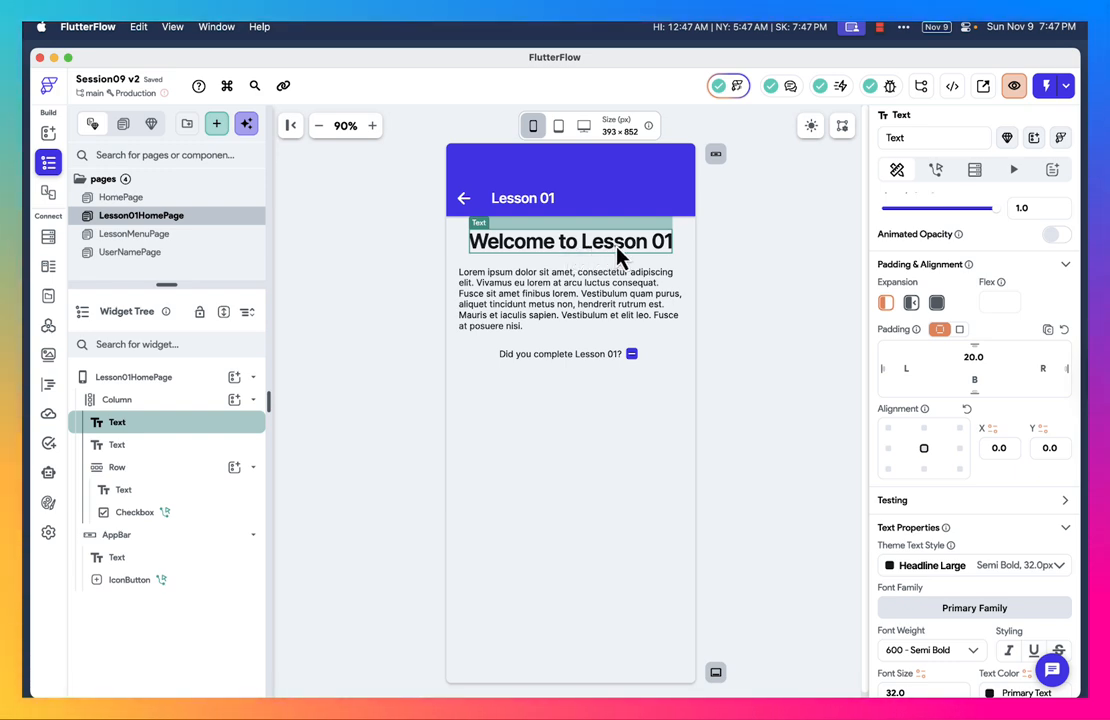
{"action": "left_click", "coordinate": [451, 268]}
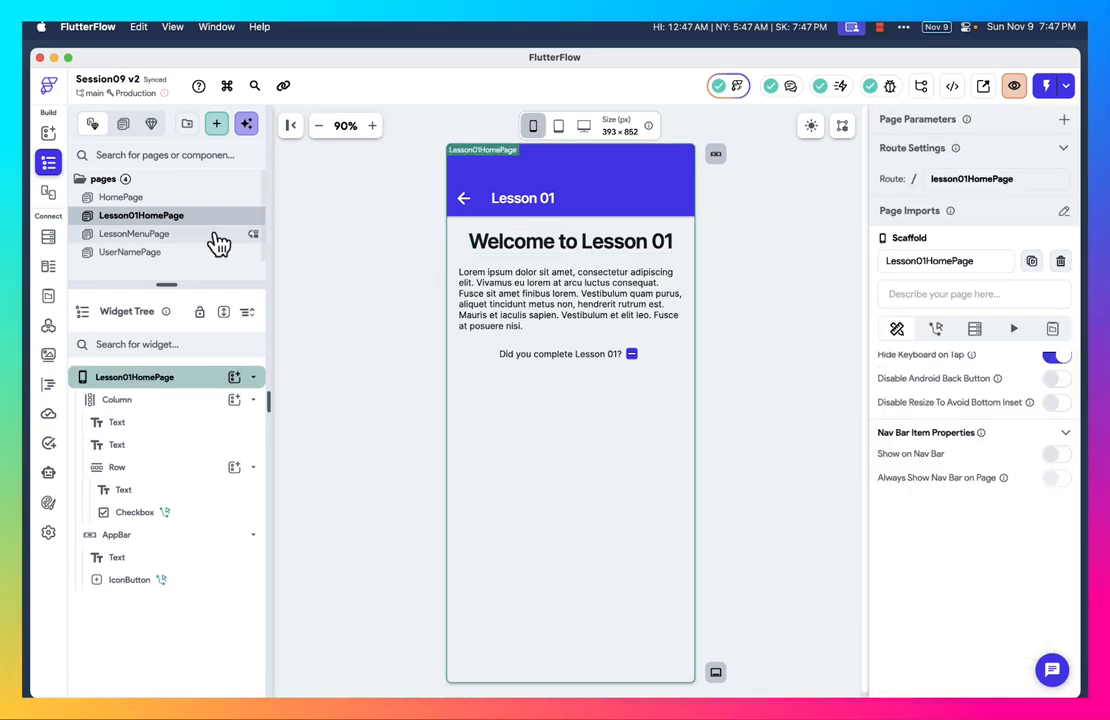
Open LessonMenuPage and add a Text widget above the Choose a Lesson heading
{"action": "left_click", "coordinate": [195, 234]}
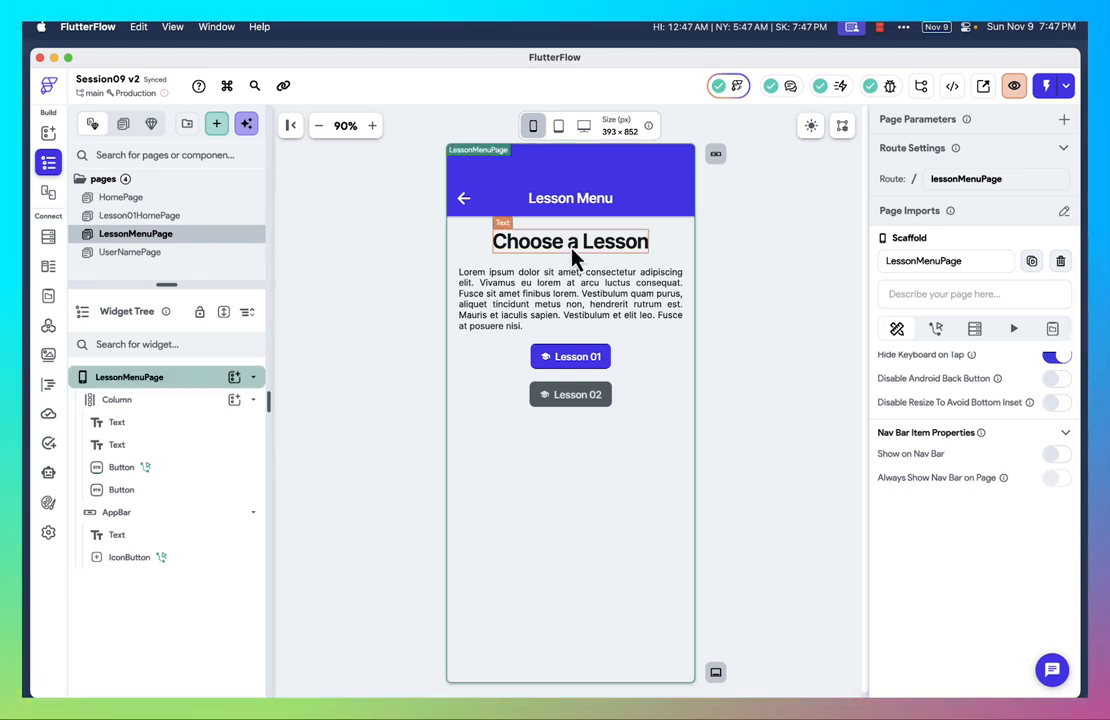
{"action": "left_click", "coordinate": [385, 320]}
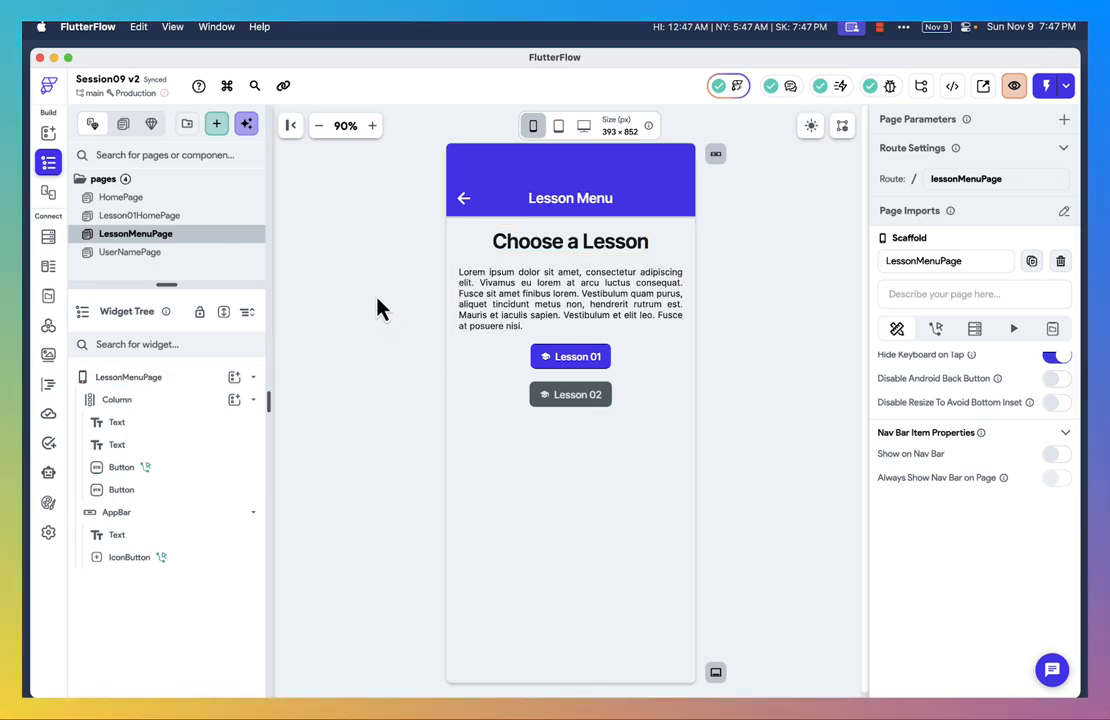
{"action": "left_click", "coordinate": [49, 135]}
{"action": "left_click_drag", "start_coordinate": [121, 218], "coordinate": [565, 231]}
{"action": "left_click", "coordinate": [786, 297]}
Give the Choose a Lesson heading the Headline Small theme text style and the Tertiary text color
{"action": "left_click", "coordinate": [630, 256]}
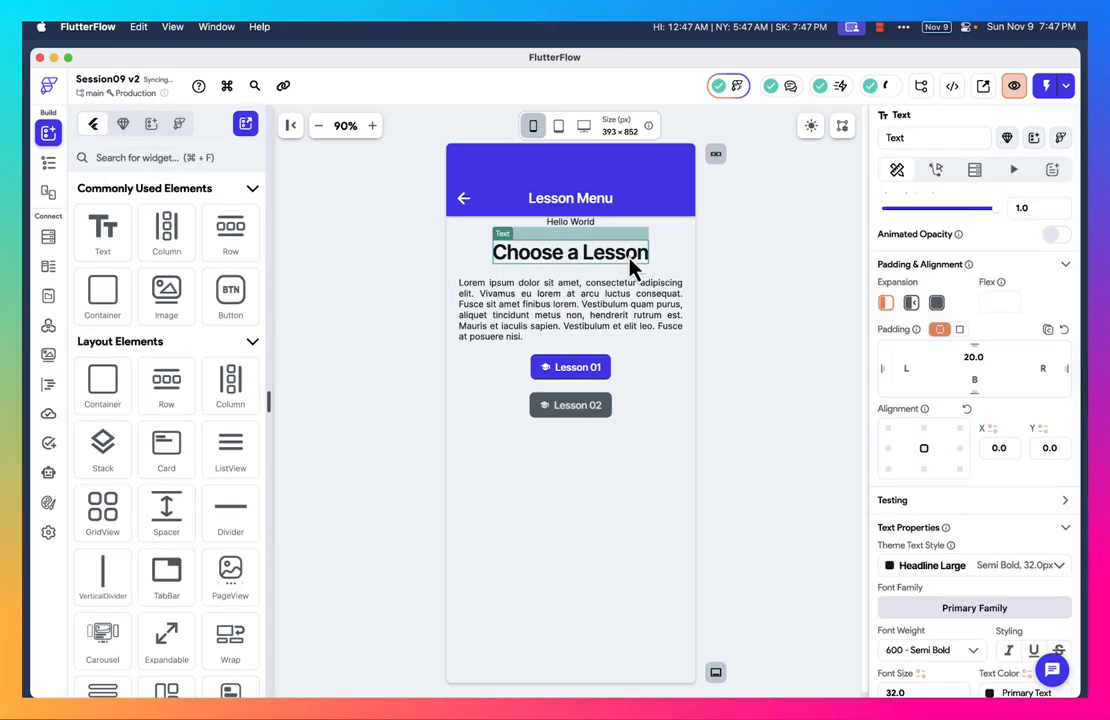
{"action": "scroll", "coordinate": [980, 495], "scroll_direction": "down", "scroll_amount": 2}
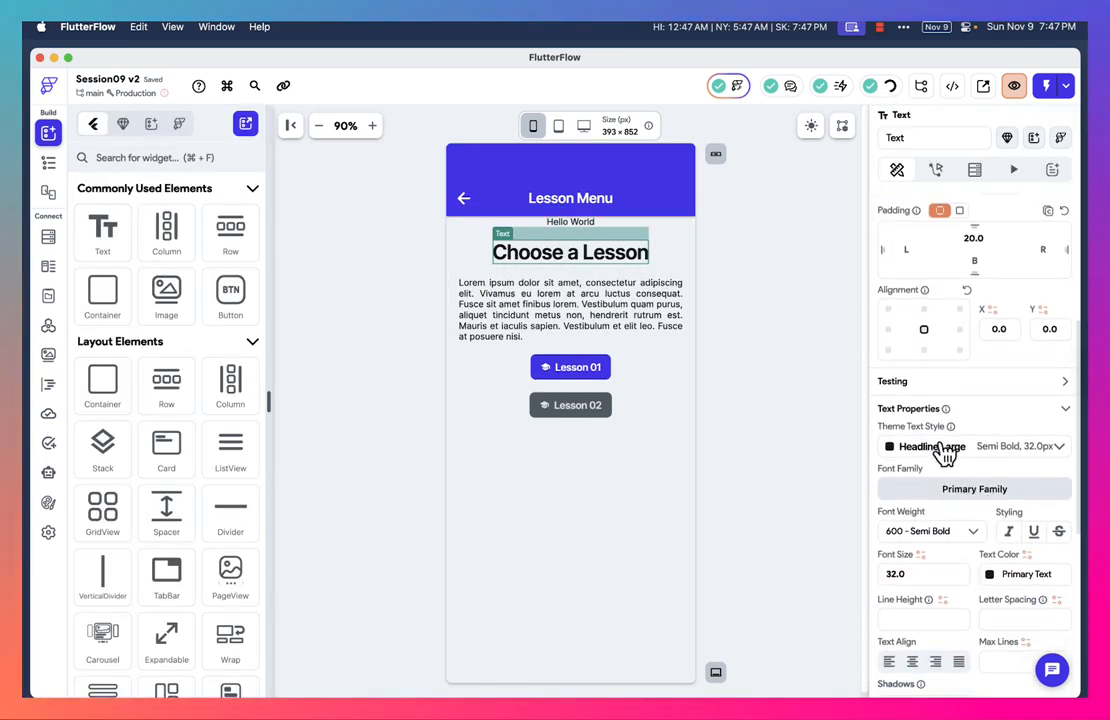
{"action": "left_click", "coordinate": [944, 452]}
{"action": "left_click", "coordinate": [944, 328]}
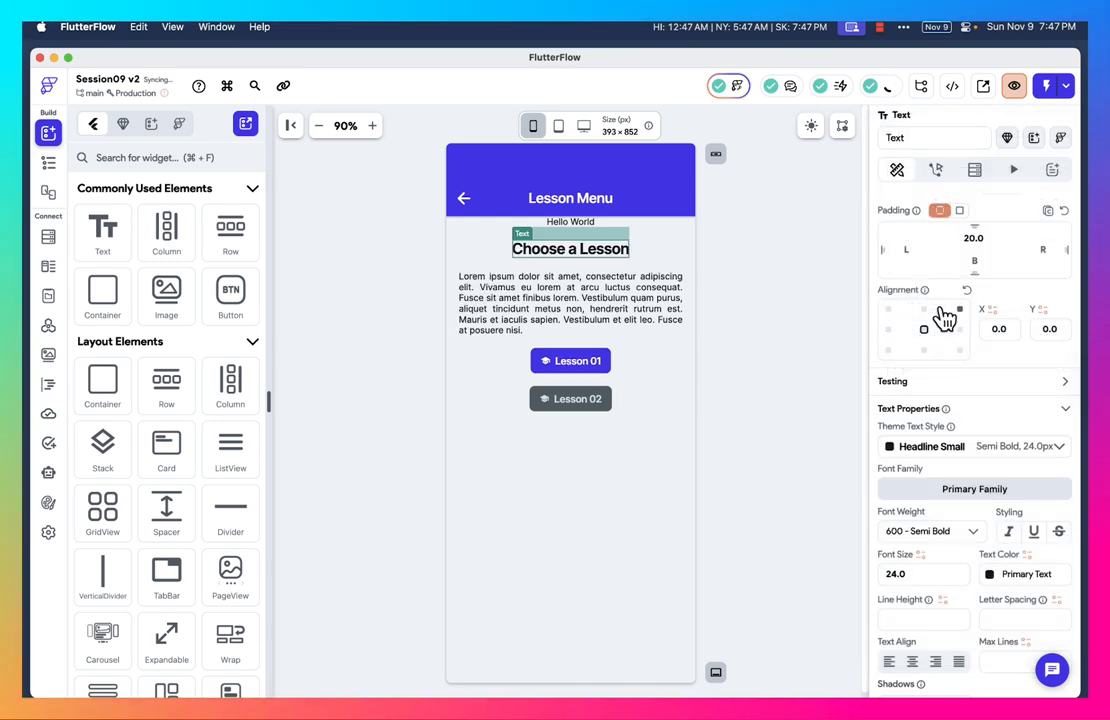
{"action": "scroll", "coordinate": [976, 580], "scroll_direction": "down", "scroll_amount": 3}
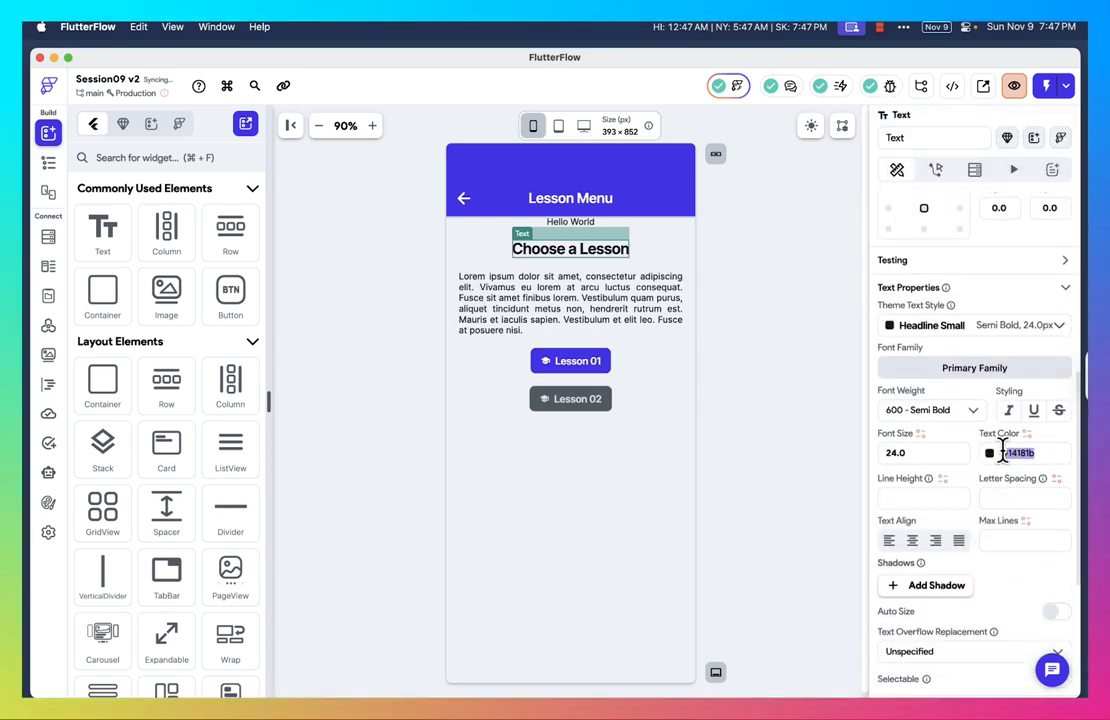
{"action": "left_click", "coordinate": [1000, 458]}
{"action": "left_click", "coordinate": [798, 551]}
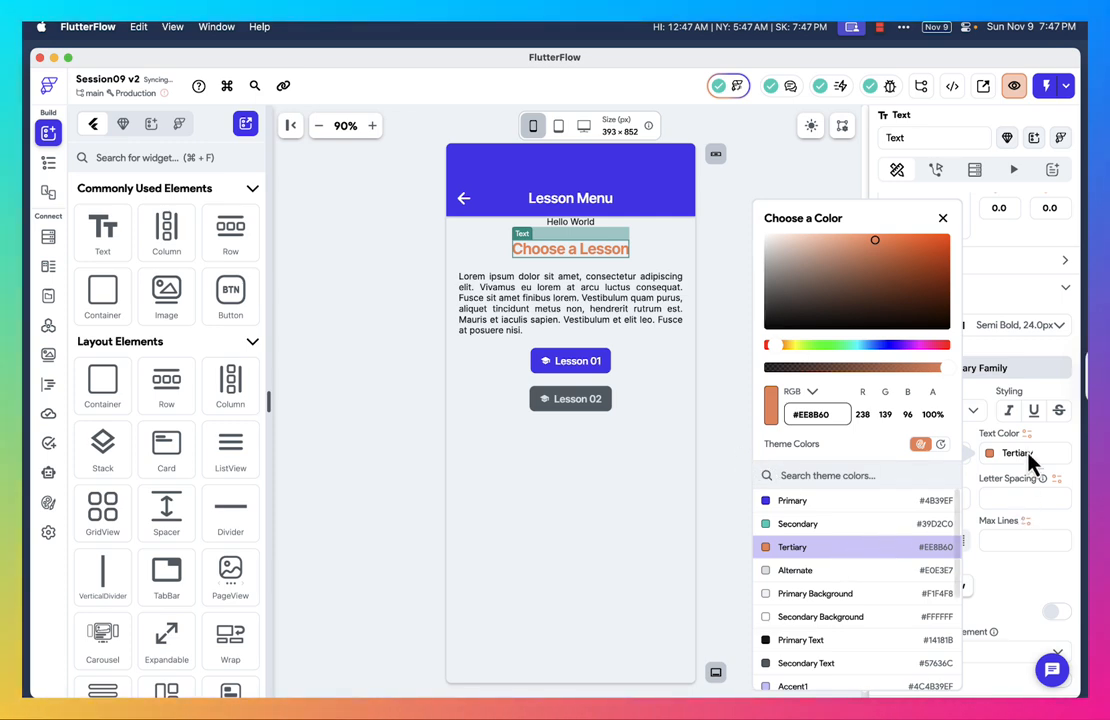
{"action": "left_click", "coordinate": [751, 366]}
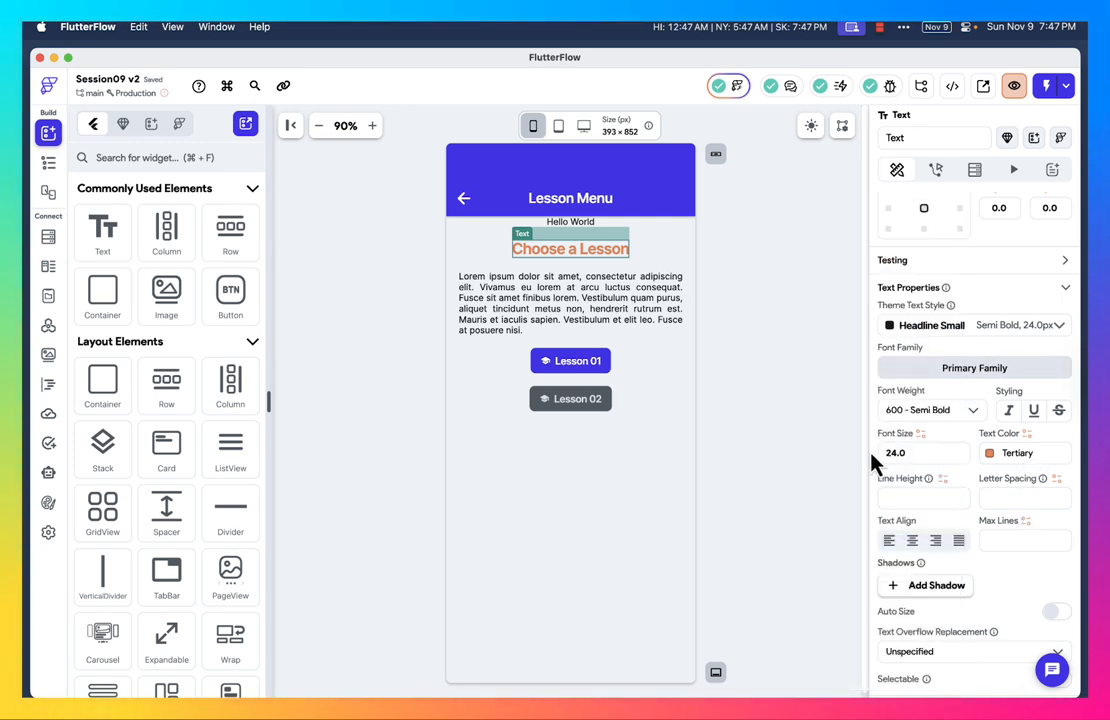
Apply the Headline Large theme text style to the Hello World text on LessonMenuPage
{"action": "left_click", "coordinate": [582, 229]}
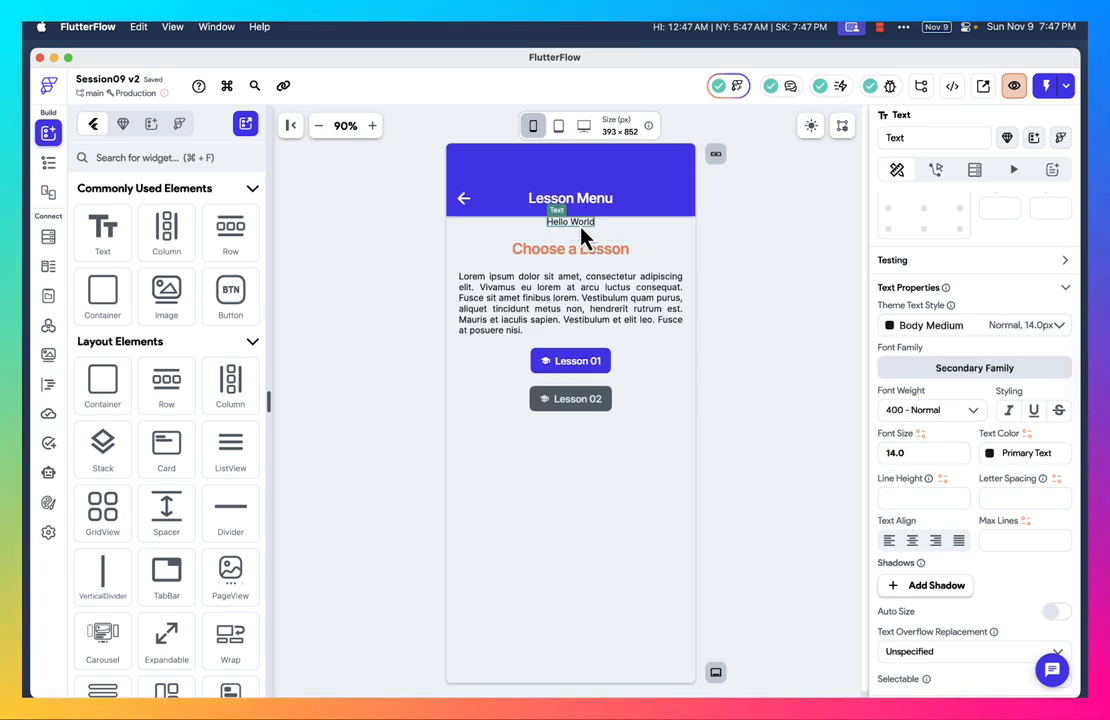
{"action": "left_click", "coordinate": [903, 330]}
{"action": "left_click", "coordinate": [947, 237]}
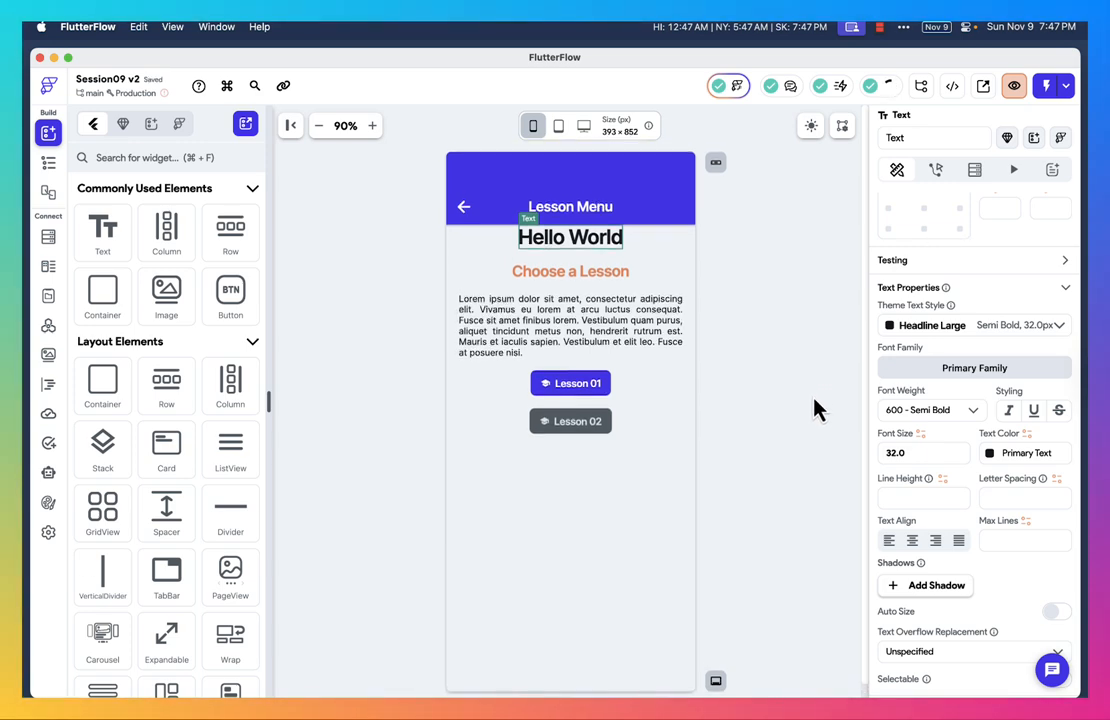
Clear the Hello World text's content and set the widget's top padding to 20
{"action": "scroll", "coordinate": [1008, 451], "scroll_direction": "up", "scroll_amount": 5}
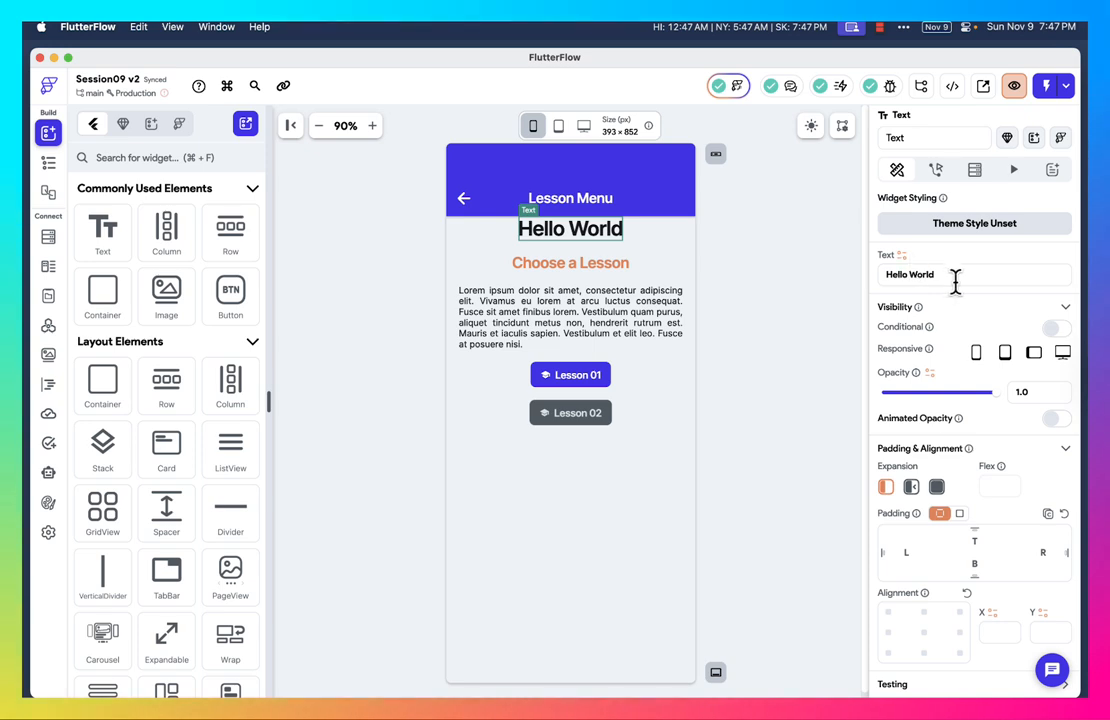
{"action": "left_click_drag", "start_coordinate": [955, 283], "coordinate": [843, 292]}
{"action": "key", "text": "BackSpace"}
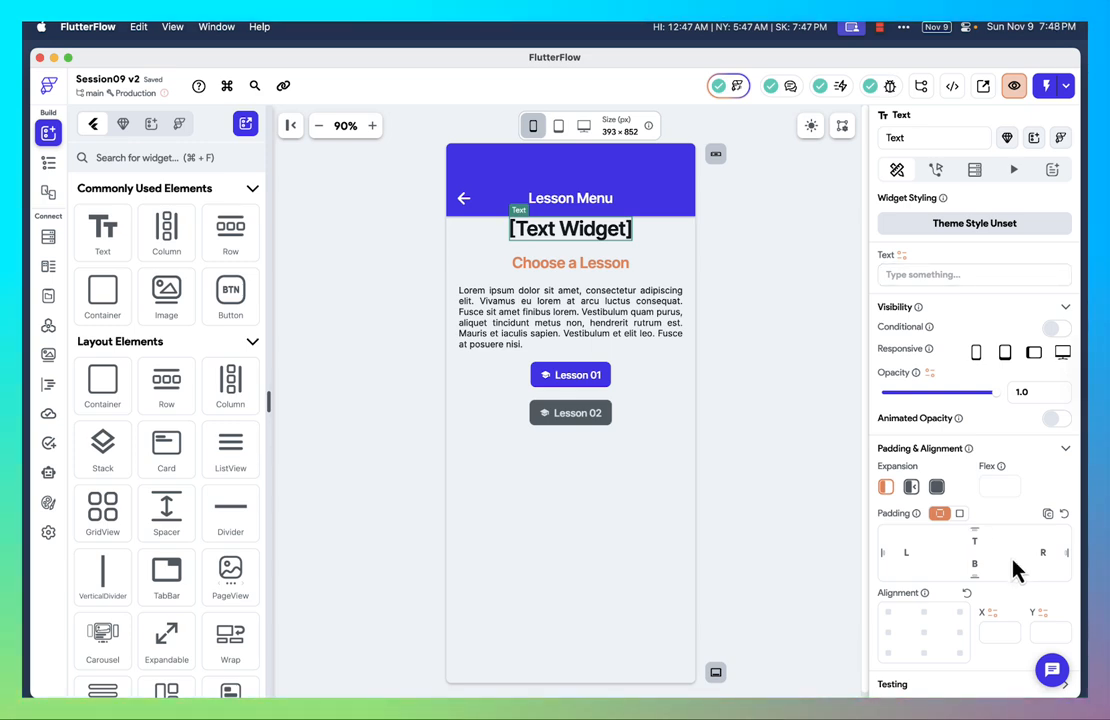
{"action": "type", "text": "20"}
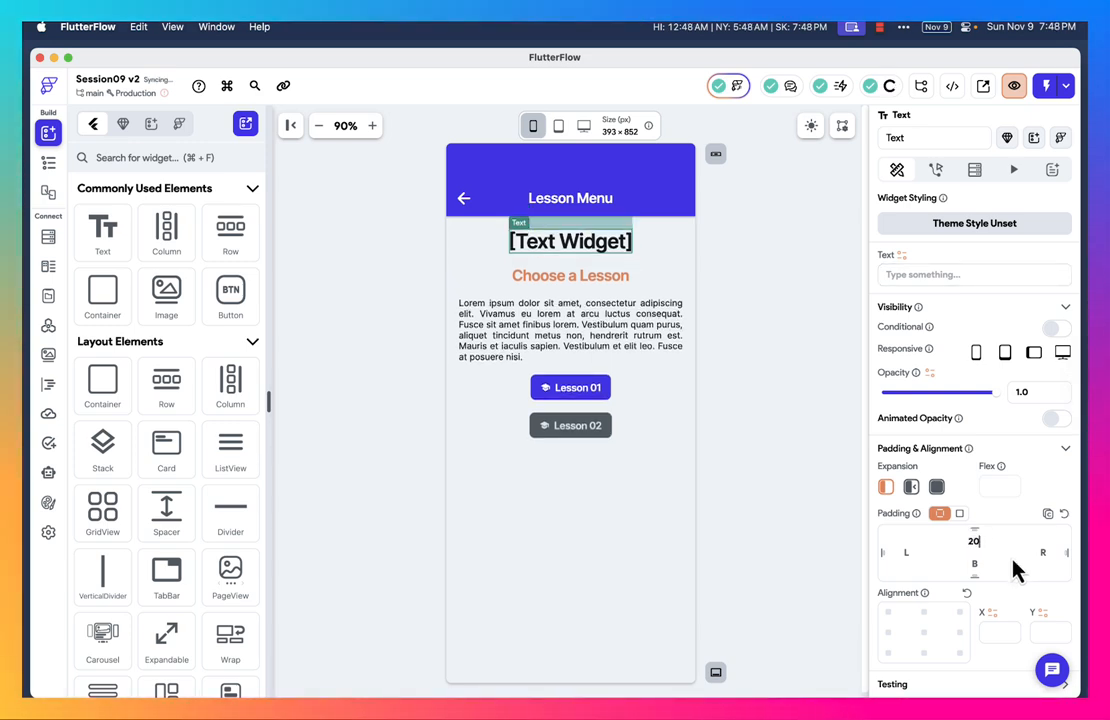
Bind the Text widget's content to a Combine Text variable made of "Welcome, " and the userName app state variable
{"action": "left_click", "coordinate": [901, 256]}
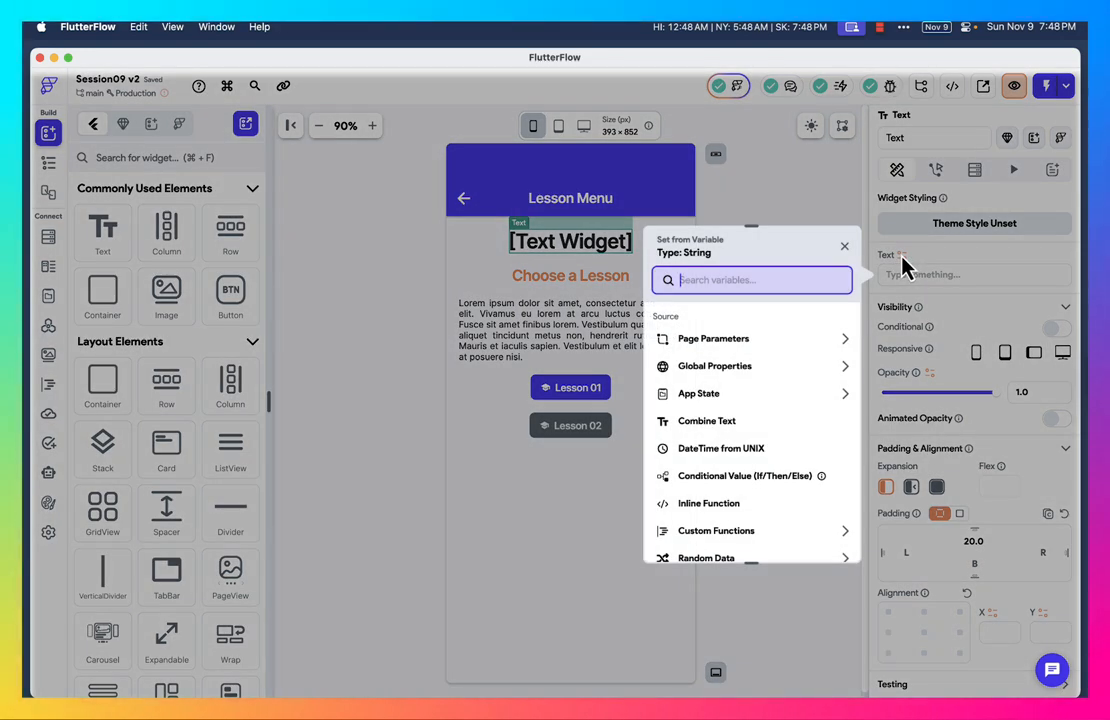
{"action": "left_click", "coordinate": [712, 424]}
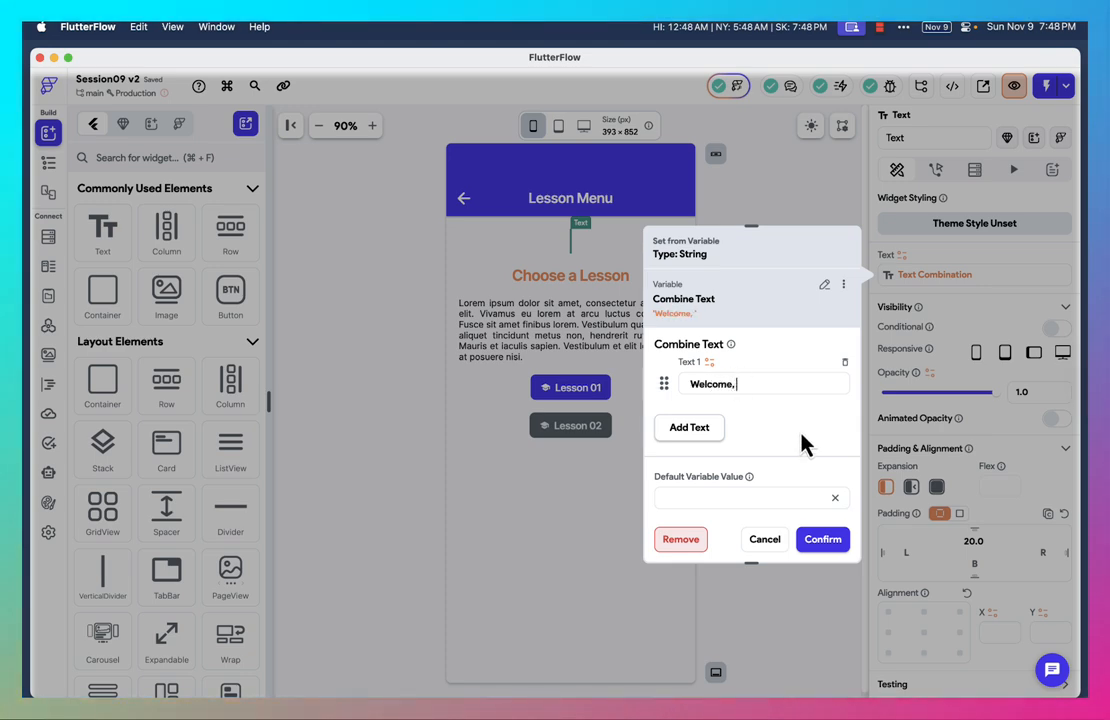
{"action": "left_click", "coordinate": [708, 437]}
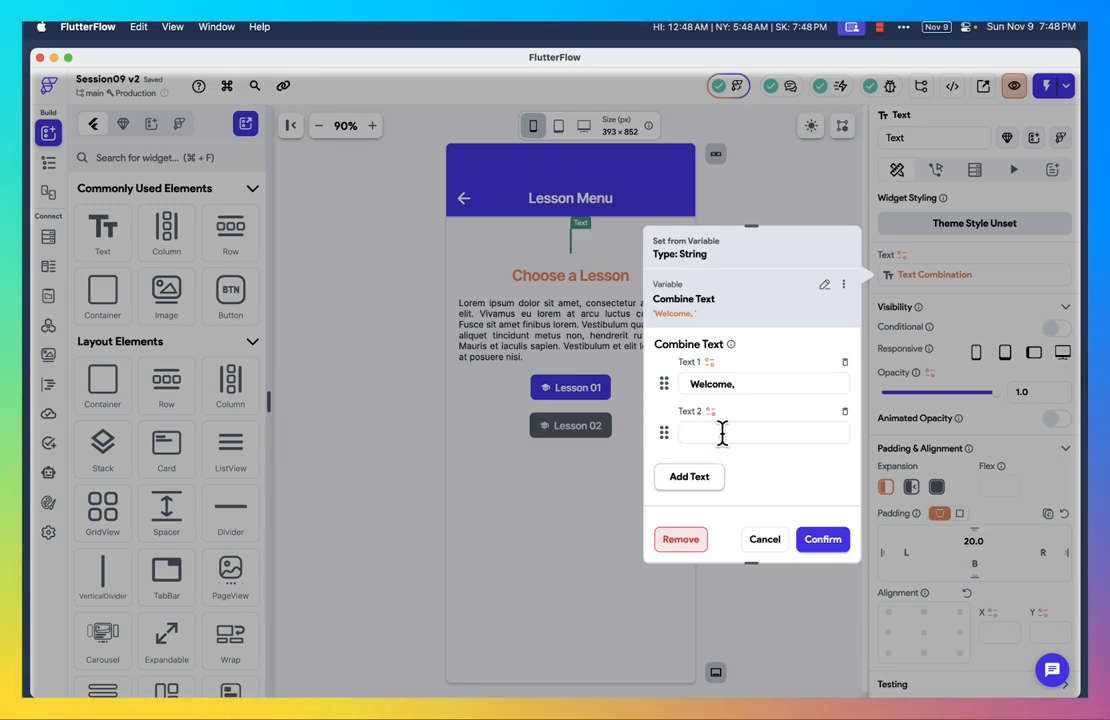
{"action": "left_click", "coordinate": [710, 412]}
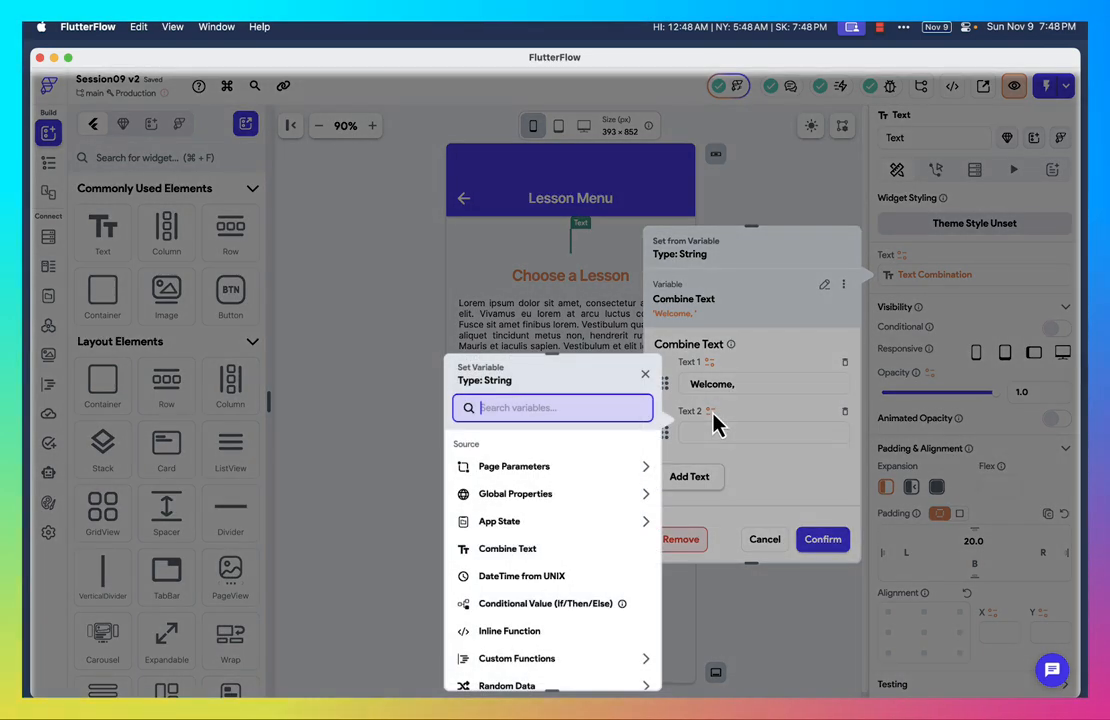
{"action": "left_click", "coordinate": [584, 530]}
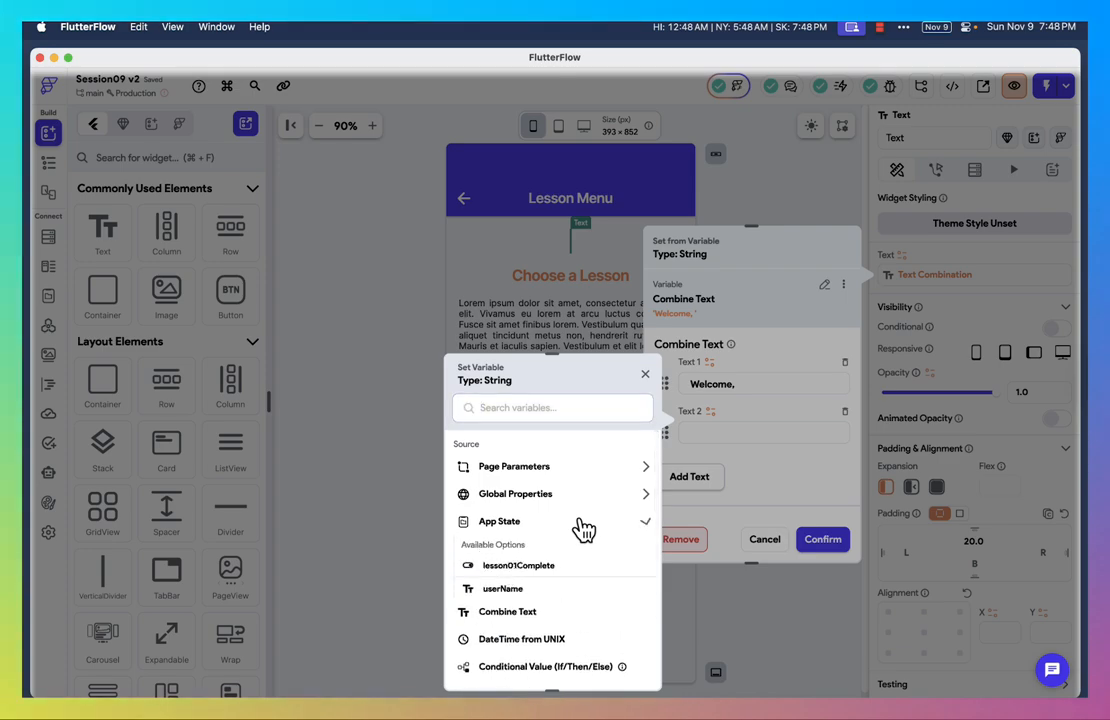
{"action": "left_click", "coordinate": [505, 589]}
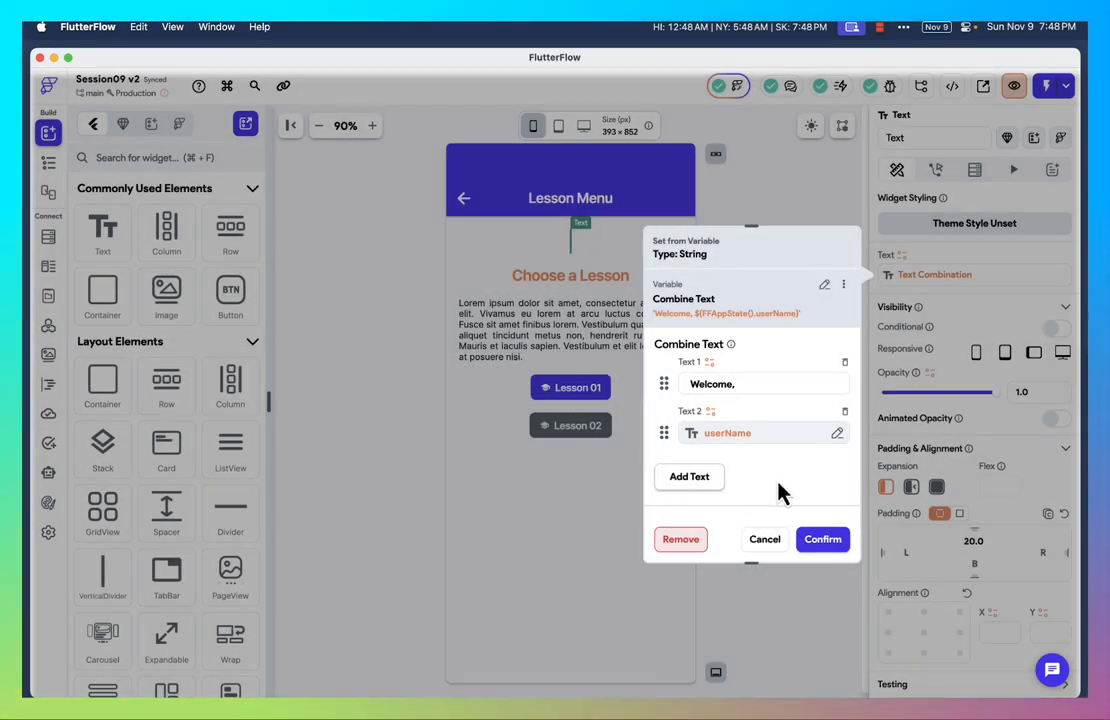
Add "!" as the third part of the combined text and confirm the variable
{"action": "left_click", "coordinate": [695, 483]}
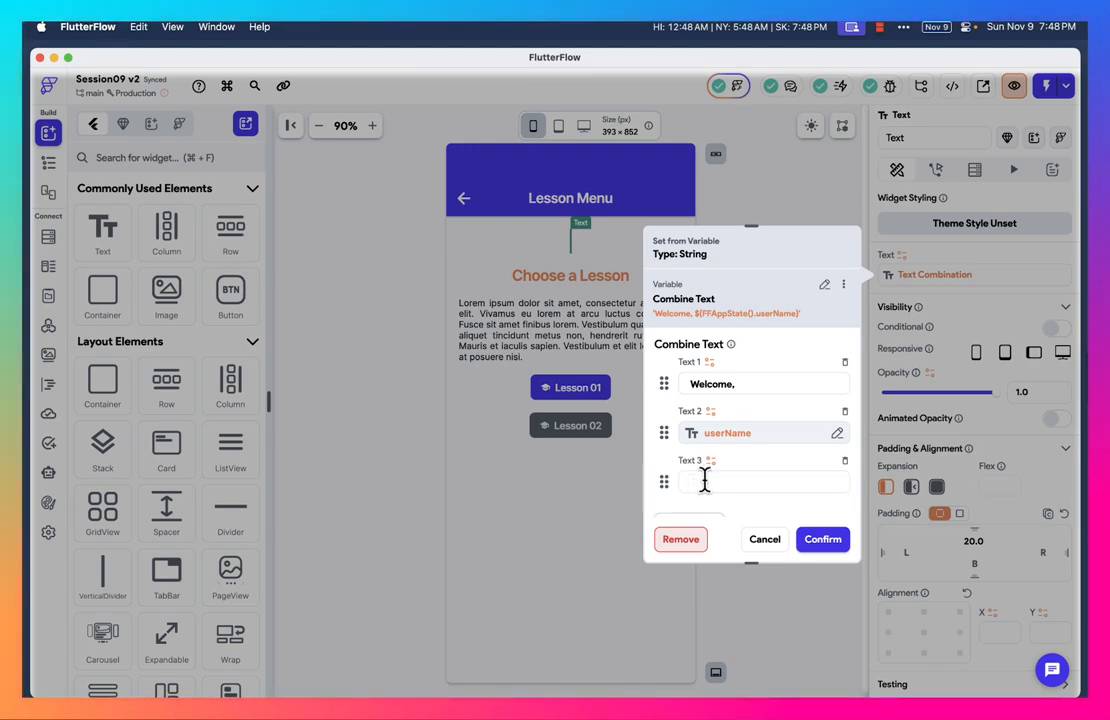
{"action": "type", "text": "!"}
{"action": "left_click", "coordinate": [825, 540]}
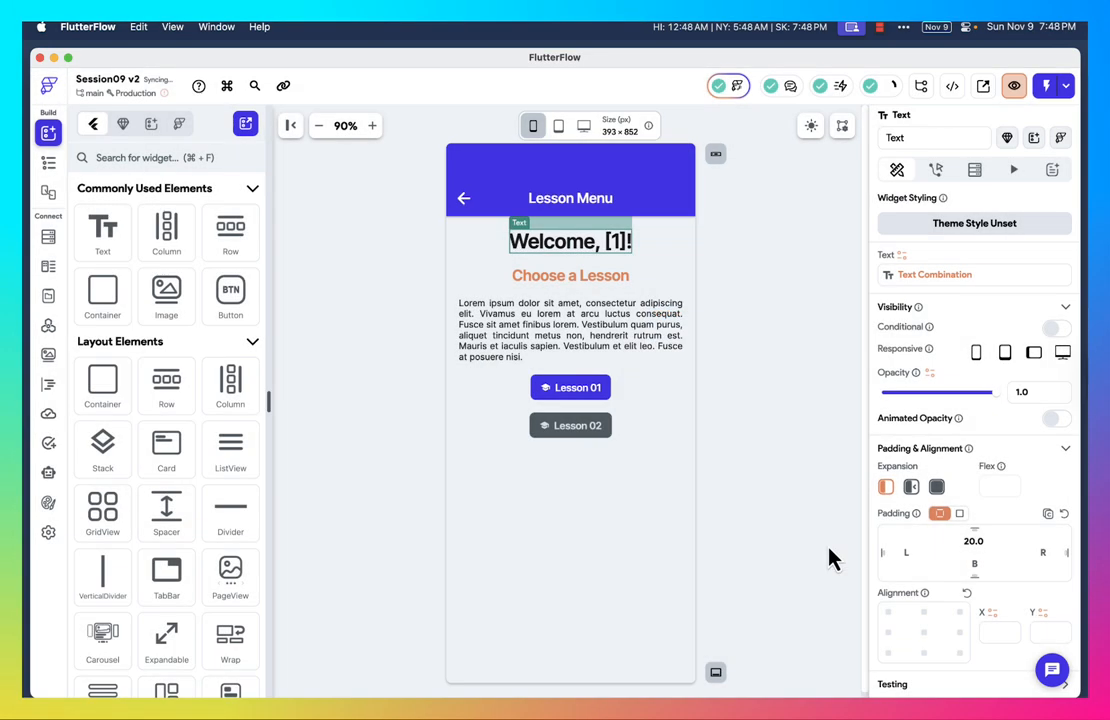
{"action": "left_click", "coordinate": [810, 480]}
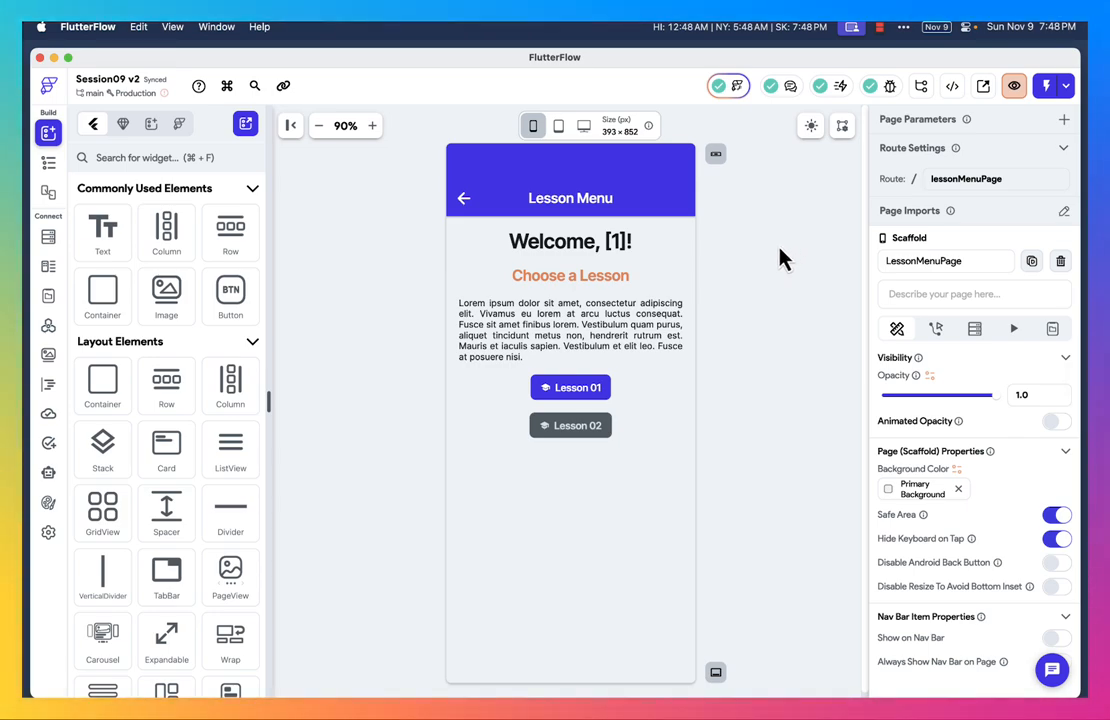
Switch to the Chrome test session, reload the app and test submitting the name page with an empty first name
{"action": "key", "text": "super+Tab"}
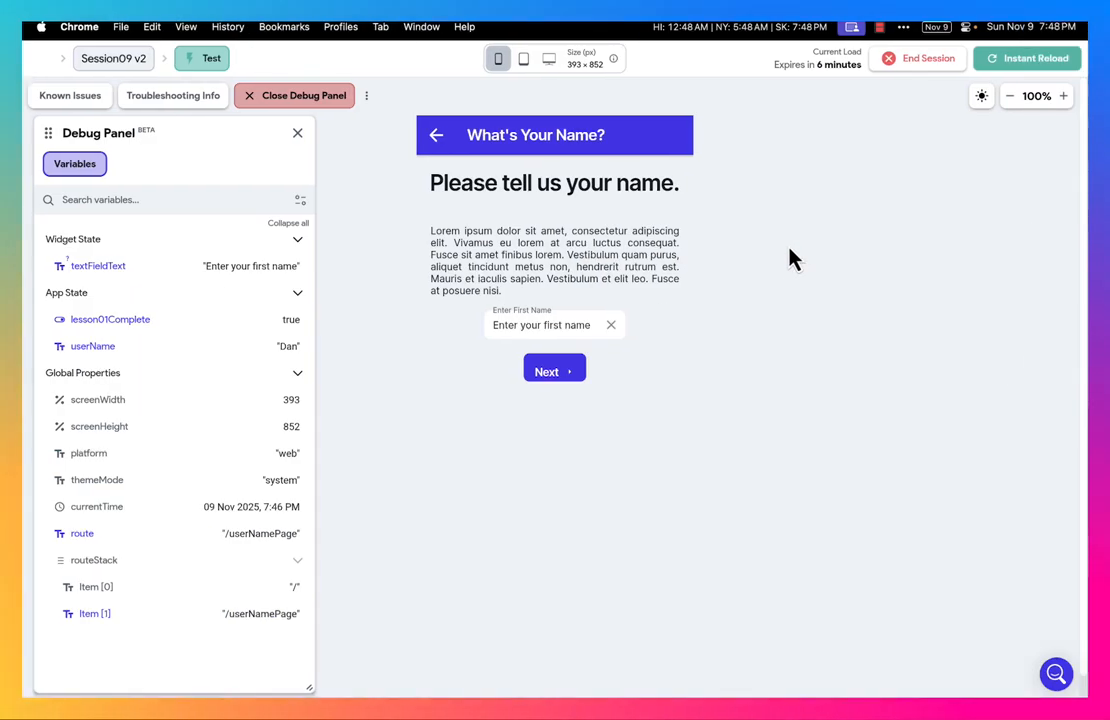
{"action": "left_click", "coordinate": [1025, 60]}
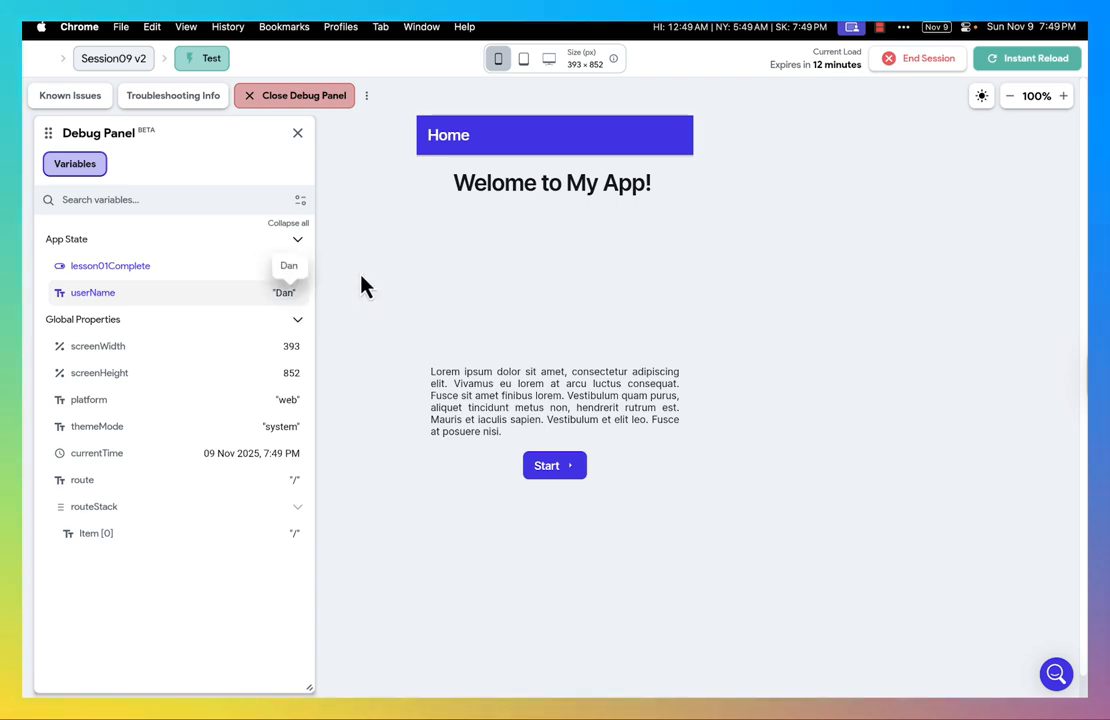
{"action": "left_click", "coordinate": [556, 468]}
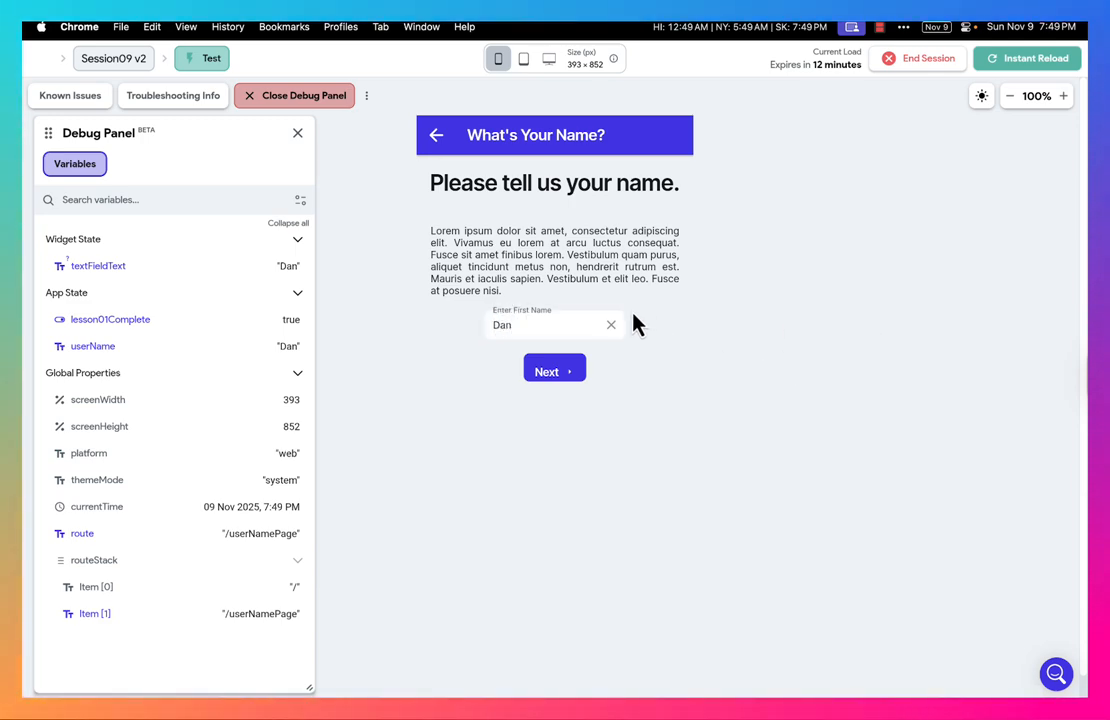
{"action": "left_click", "coordinate": [582, 377]}
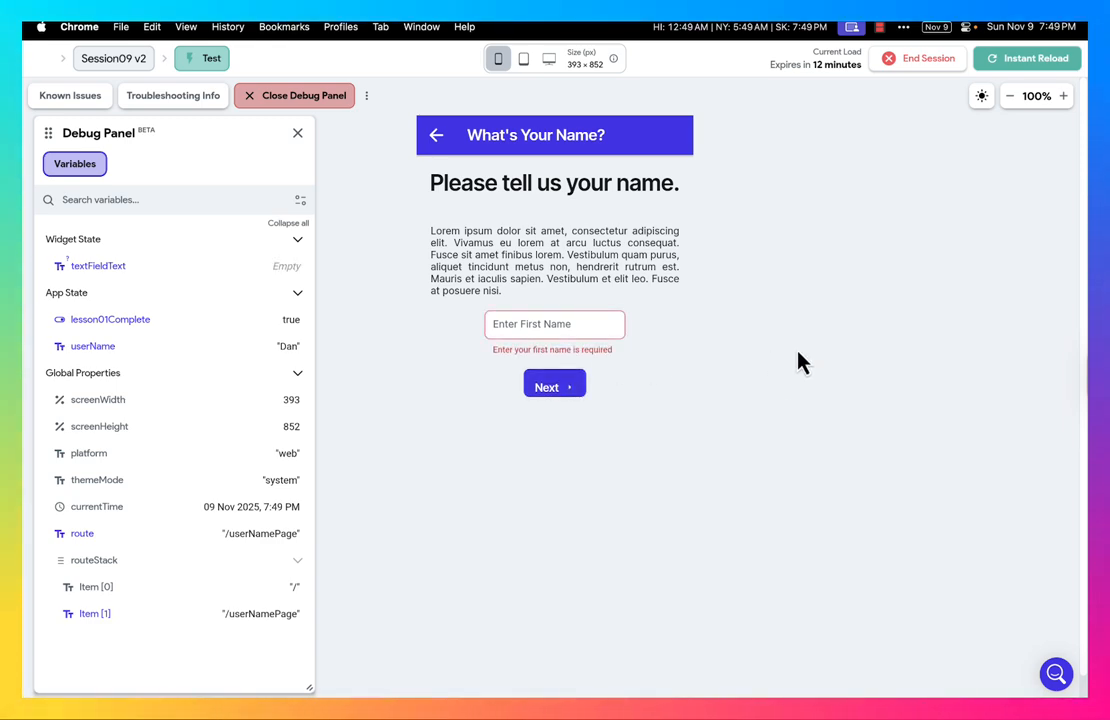
Submit a new first name to reach the Lesson Menu, and repeat the trip from the name page with the prefilled name
{"action": "left_click", "coordinate": [590, 325]}
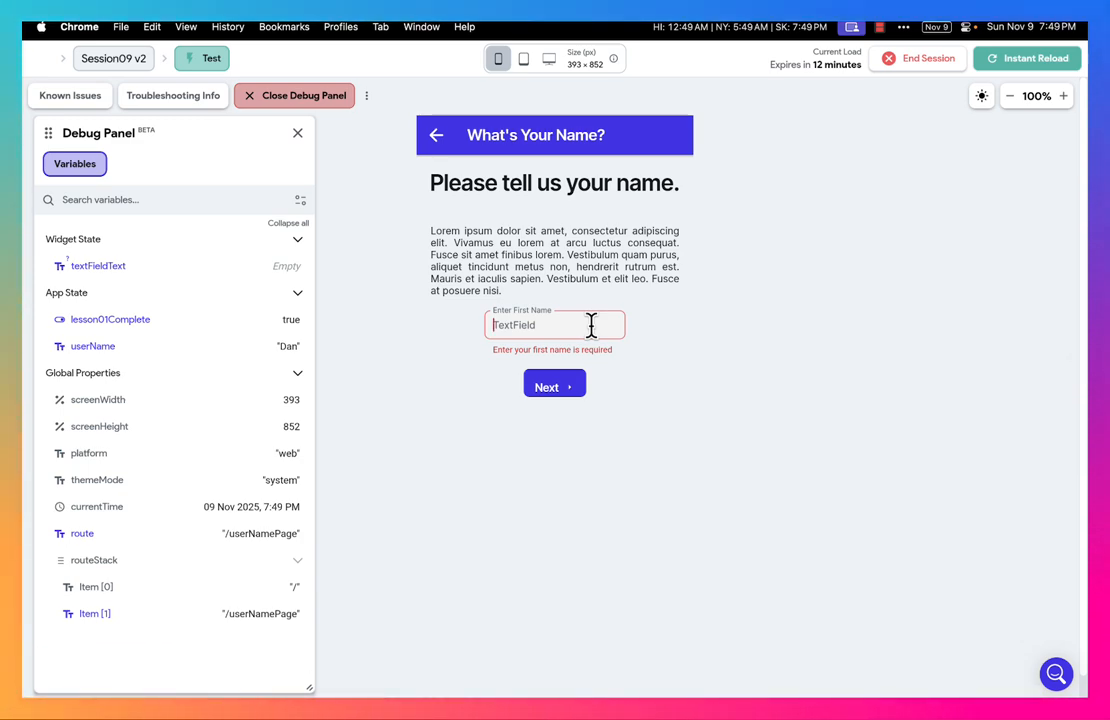
{"action": "left_click", "coordinate": [572, 393]}
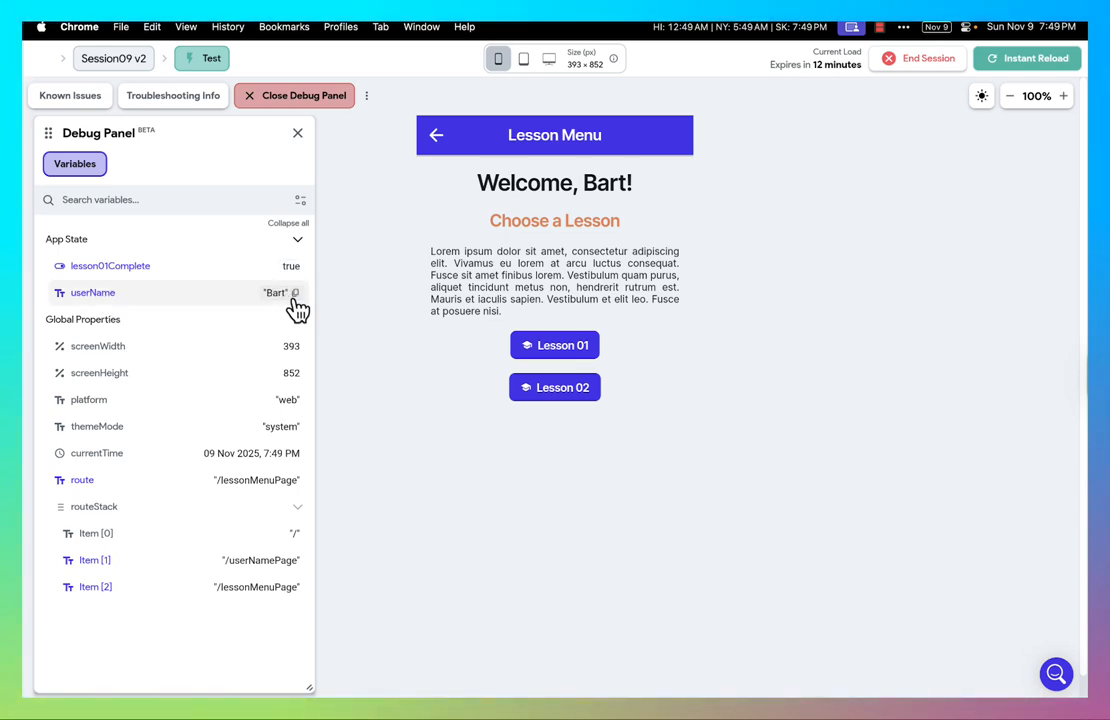
{"action": "left_click", "coordinate": [437, 143]}
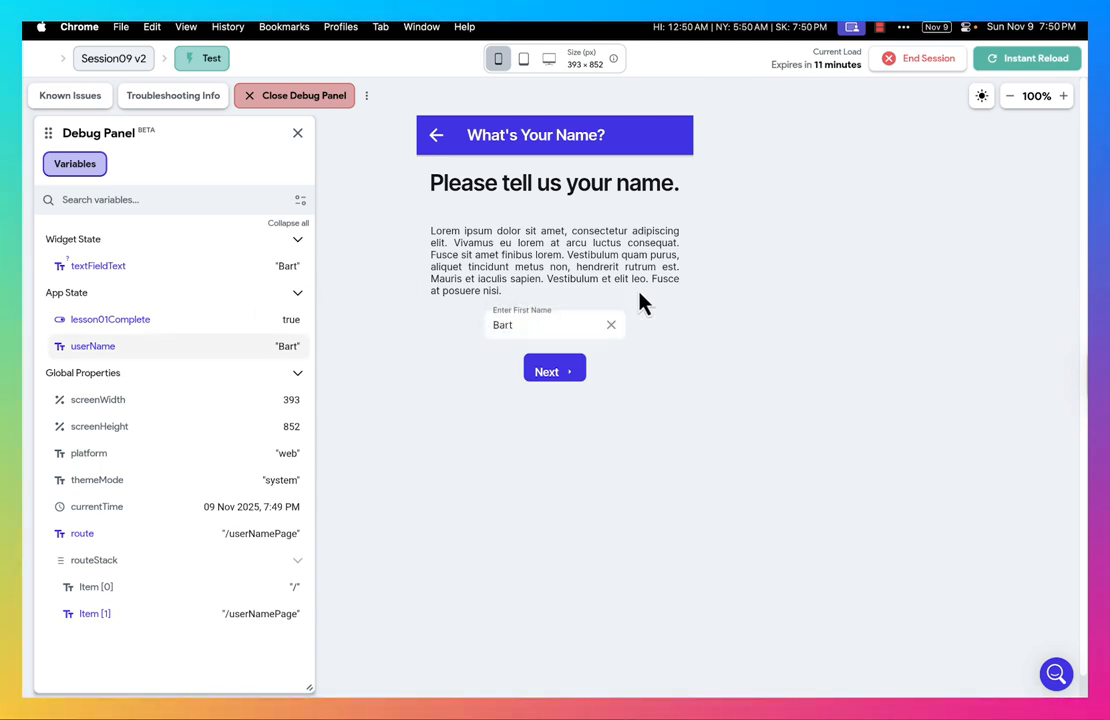
{"action": "left_click", "coordinate": [548, 373]}
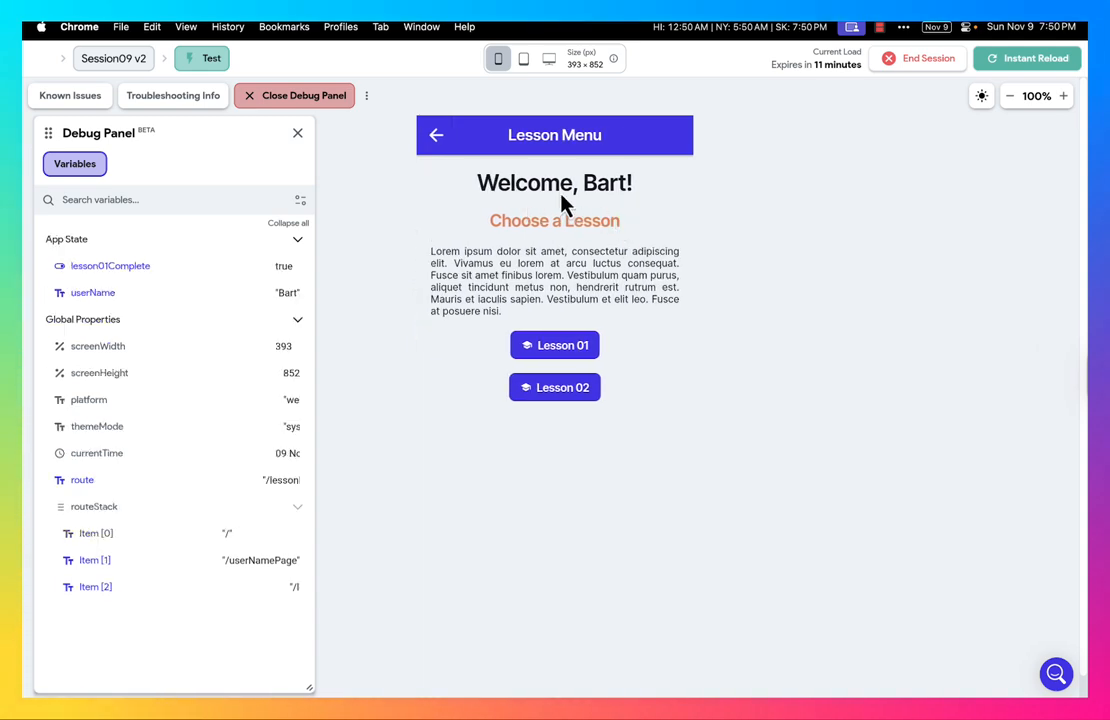